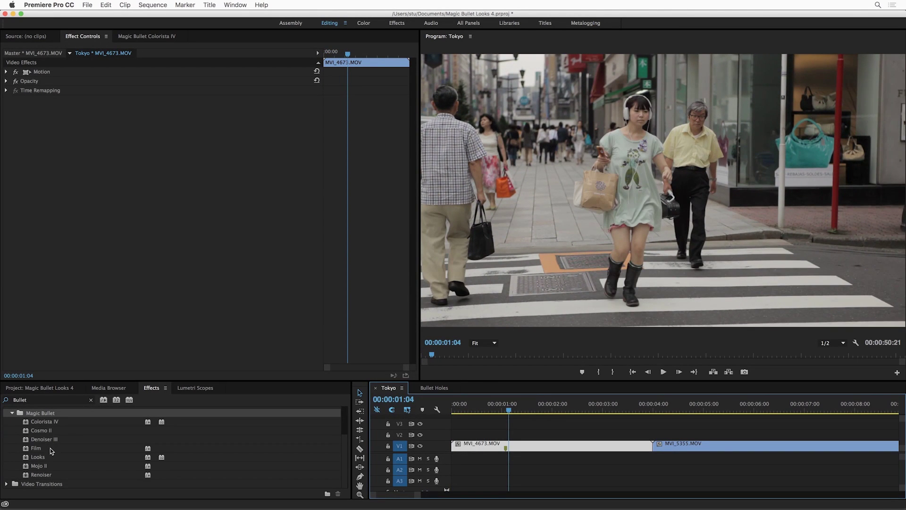
Step: Drop Magic Bullet Looks onto MVI_4673.MOV and launch its Edit Look editor
{"action": "left_click_drag", "start_coordinate": [38, 461], "coordinate": [527, 451]}
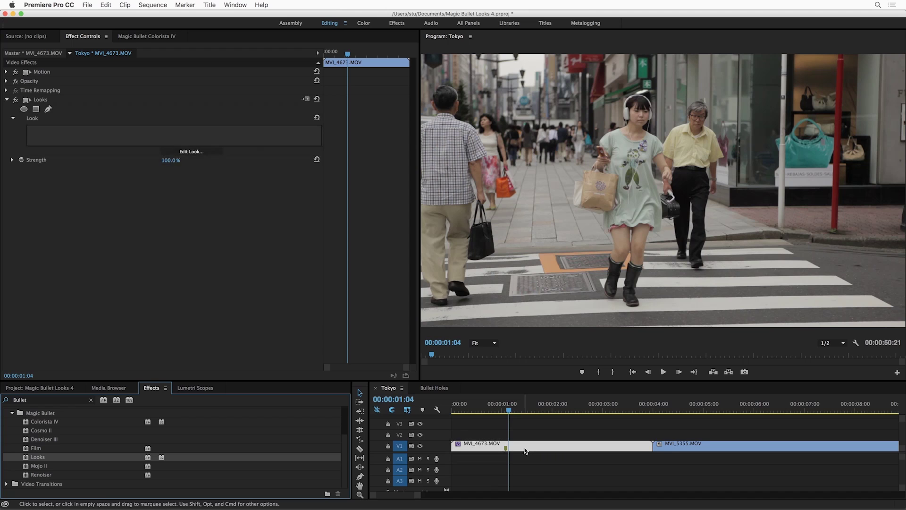
{"action": "left_click", "coordinate": [192, 151]}
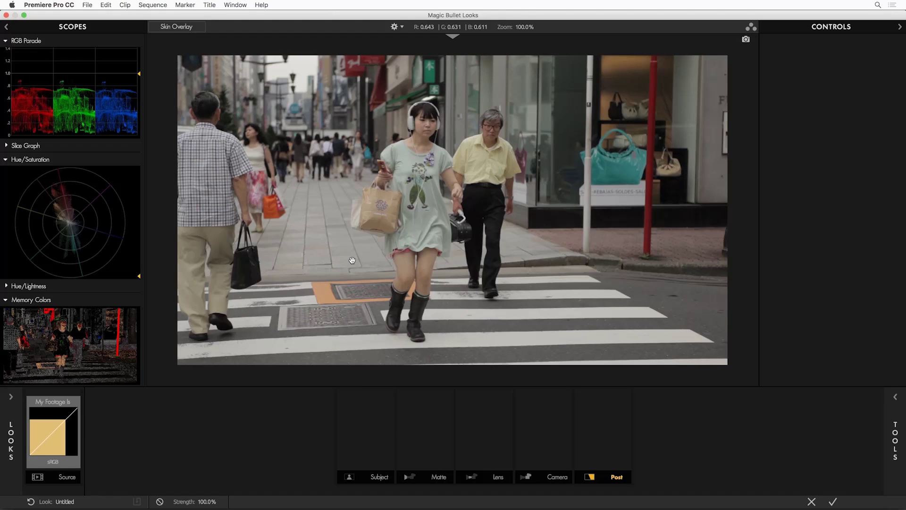
Step: Add an Exposure tool to the Post stage and lower it to -0.50 stops
{"action": "left_click", "coordinate": [894, 451]}
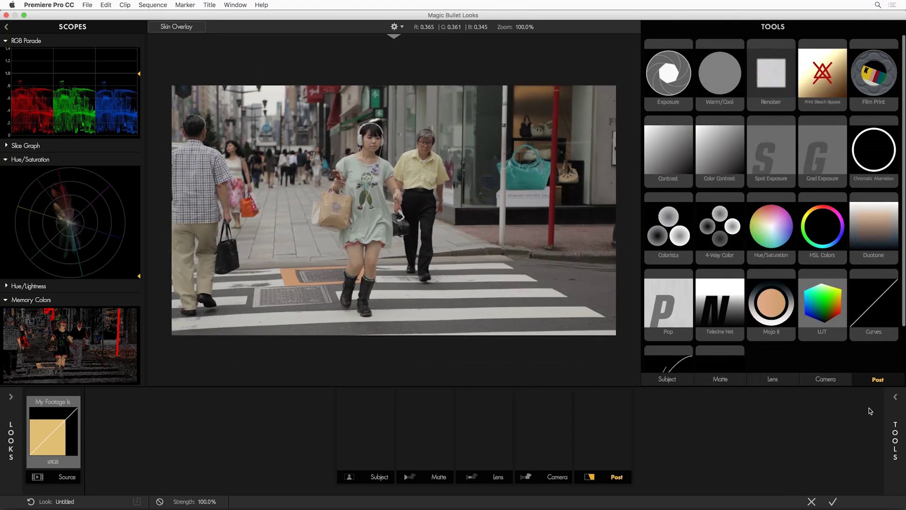
{"action": "left_click_drag", "start_coordinate": [674, 95], "coordinate": [555, 251]}
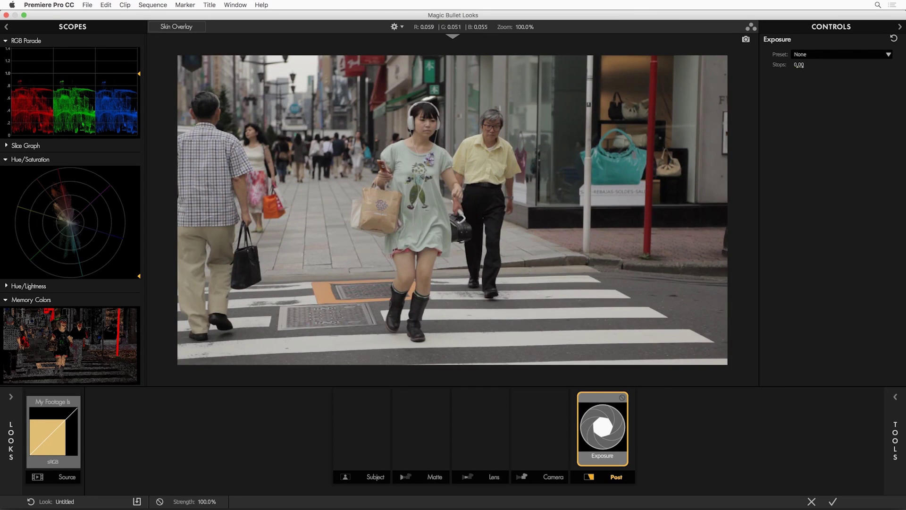
{"action": "left_click_drag", "start_coordinate": [689, 211], "coordinate": [722, 211]}
{"action": "left_click_drag", "start_coordinate": [803, 65], "coordinate": [800, 65]}
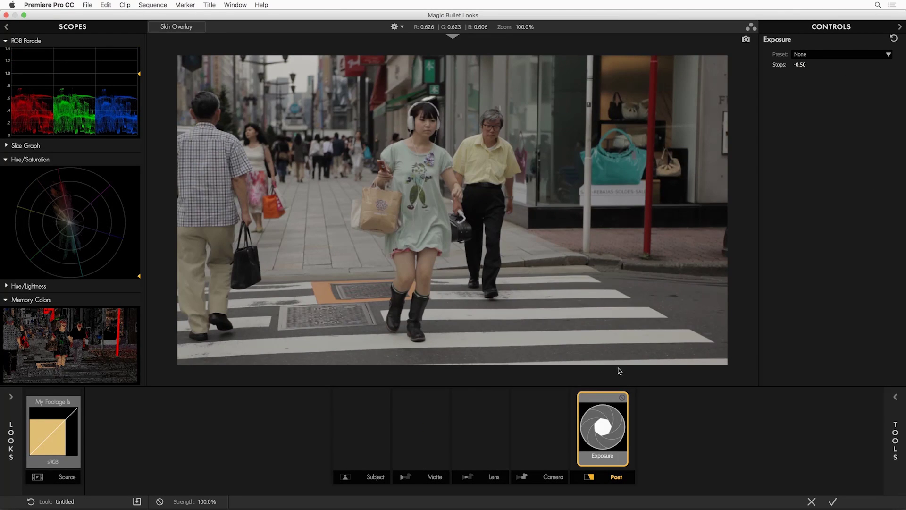
Step: Remove Exposure and preview Neighborhood looks Buford, Carter, Chilcombe, Dudley, Hendon and Keston
{"action": "left_click", "coordinate": [623, 398]}
{"action": "left_click", "coordinate": [10, 439]}
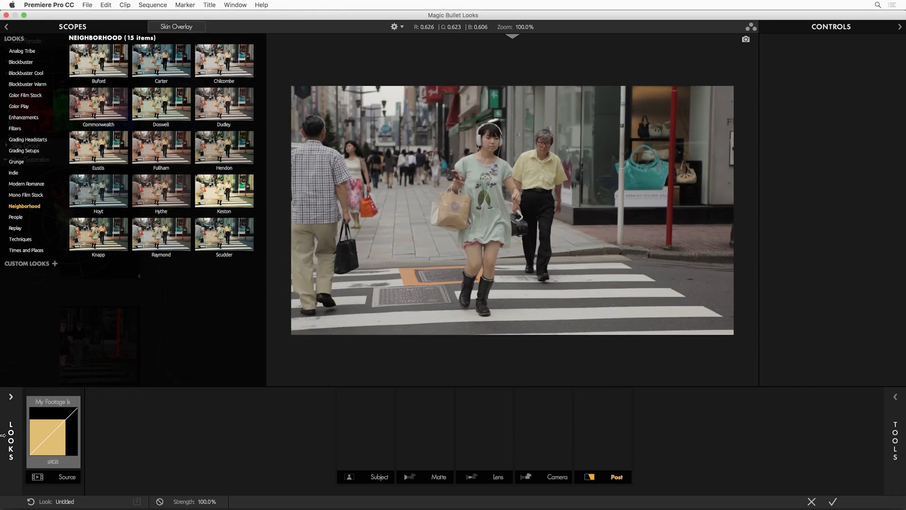
{"action": "left_click", "coordinate": [99, 64]}
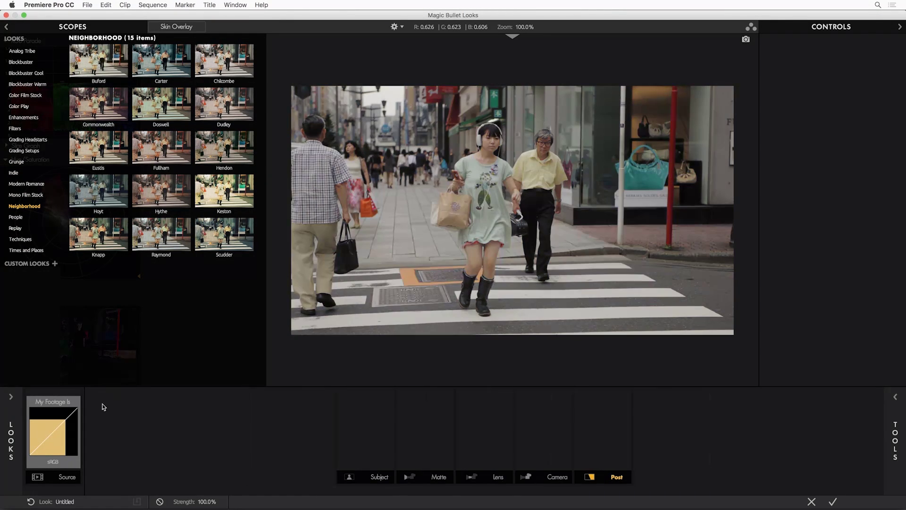
{"action": "left_click", "coordinate": [158, 62]}
{"action": "left_click", "coordinate": [220, 64]}
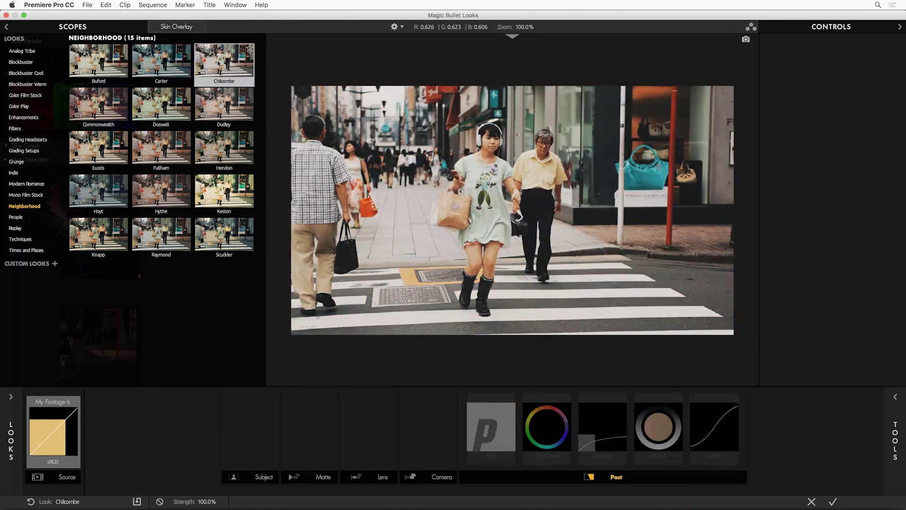
{"action": "left_click", "coordinate": [219, 112]}
{"action": "left_click", "coordinate": [216, 146]}
{"action": "left_click", "coordinate": [216, 188]}
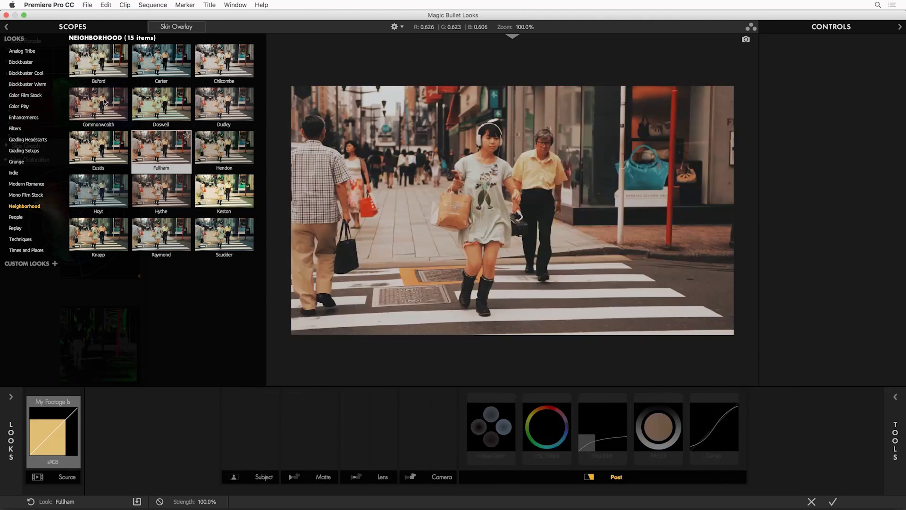
Step: Preview Analog Tribe looks, from Milk Crate to Flip Flops, then browse Blockbuster and return to Neighborhood
{"action": "left_click", "coordinate": [22, 50]}
{"action": "left_click", "coordinate": [116, 65]}
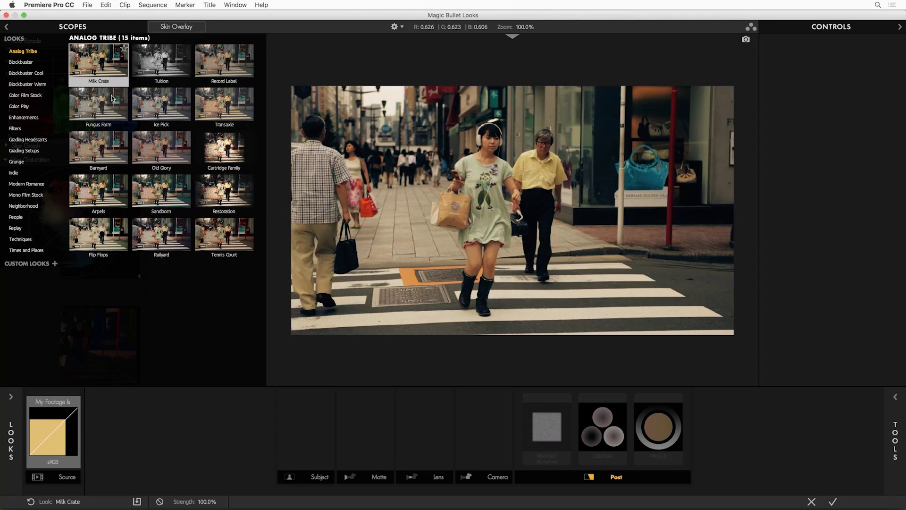
{"action": "left_click", "coordinate": [176, 111]}
{"action": "left_click", "coordinate": [163, 160]}
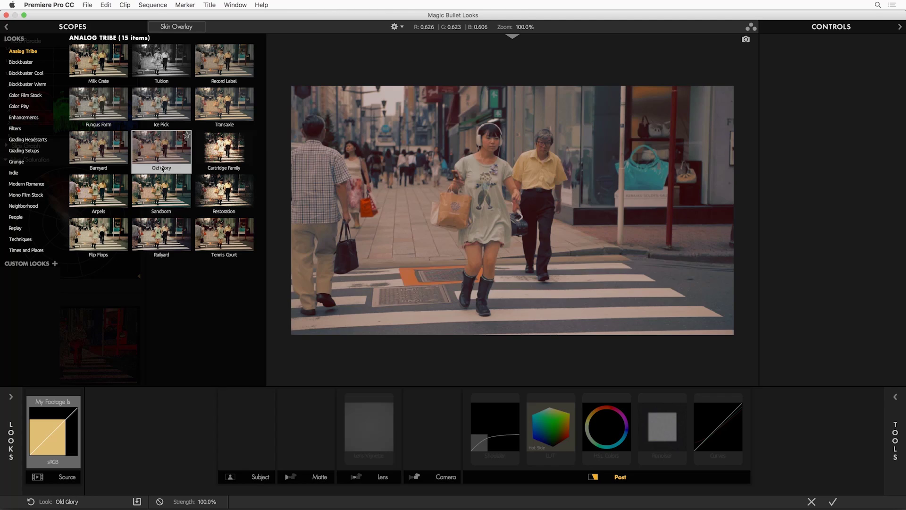
{"action": "left_click", "coordinate": [162, 191]}
{"action": "left_click", "coordinate": [164, 234]}
{"action": "left_click", "coordinate": [111, 237]}
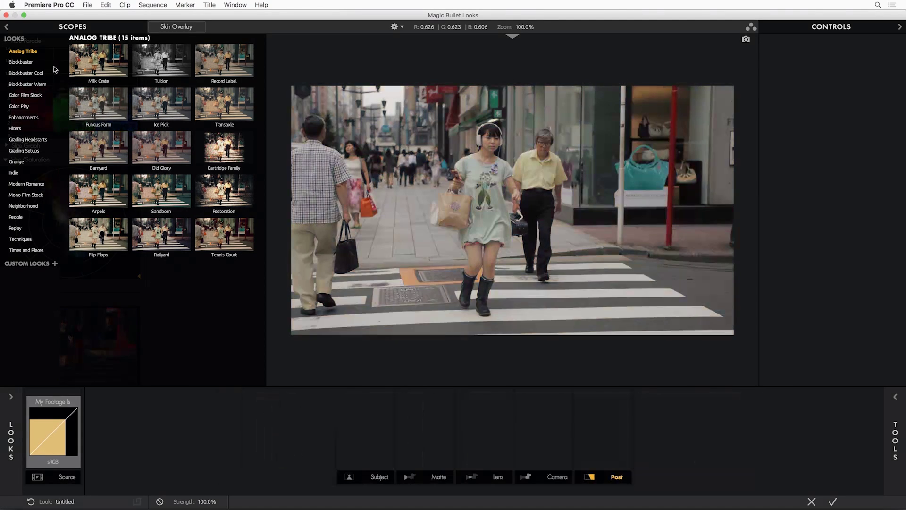
{"action": "left_click", "coordinate": [28, 64]}
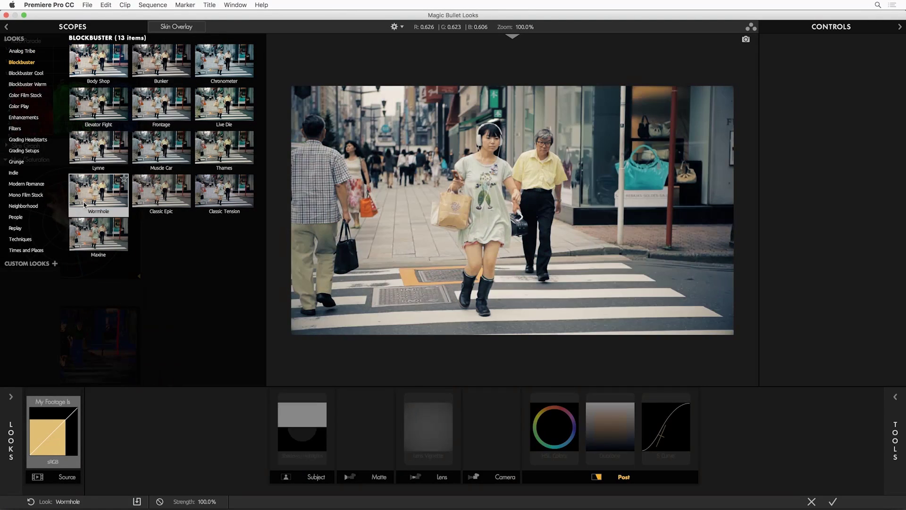
{"action": "left_click", "coordinate": [29, 206]}
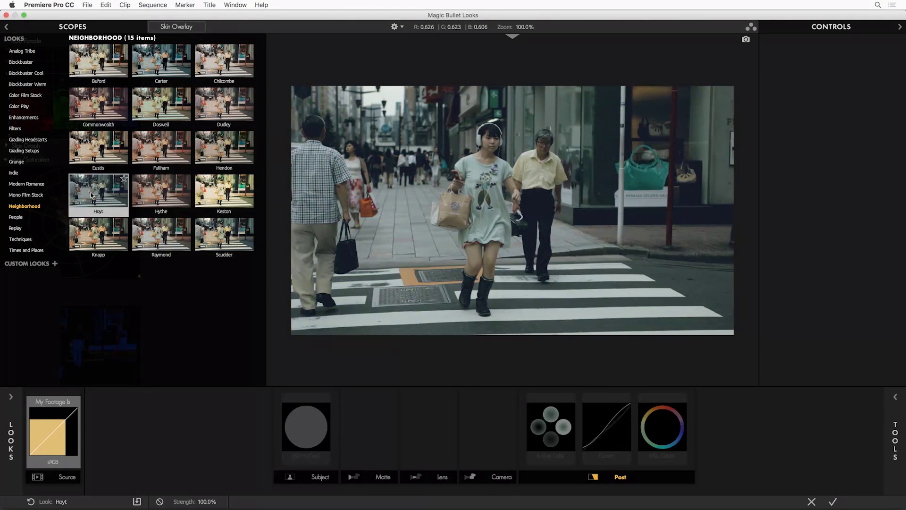
{"action": "left_click", "coordinate": [108, 241]}
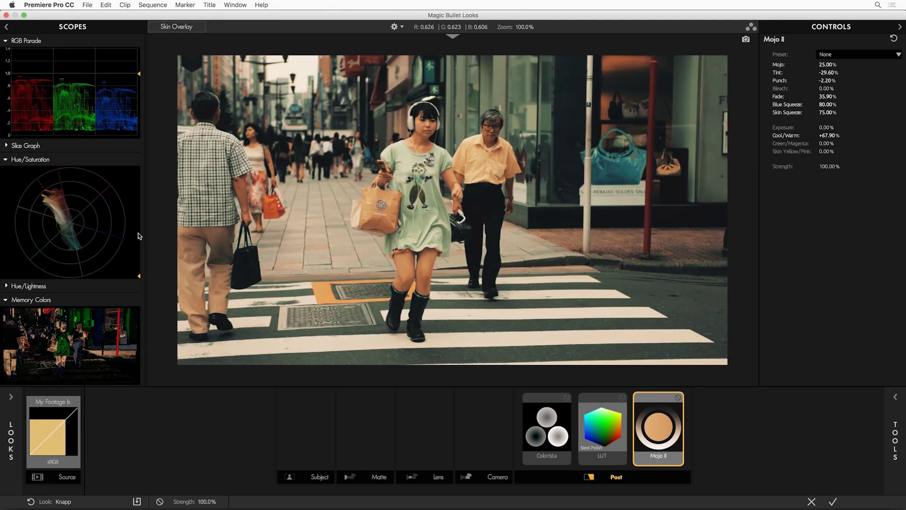
{"action": "left_click", "coordinate": [104, 30]}
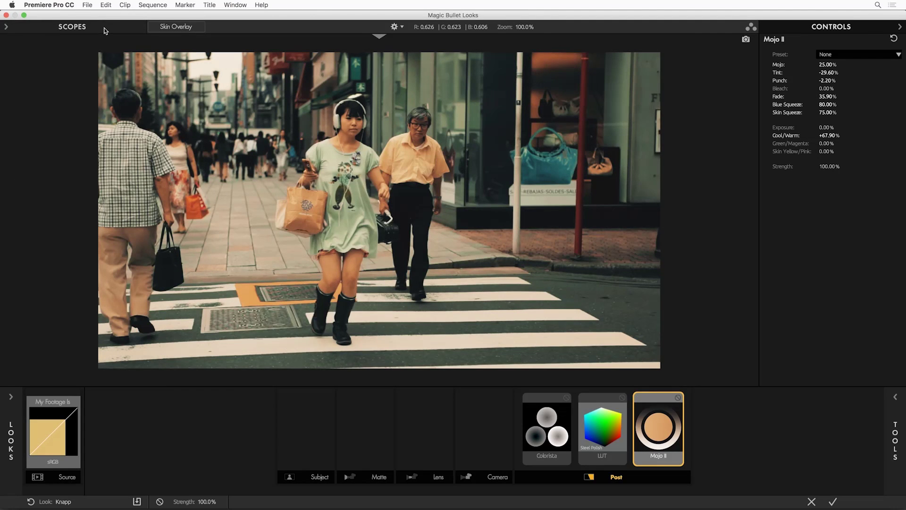
{"action": "left_click", "coordinate": [106, 31]}
{"action": "left_click", "coordinate": [169, 30]}
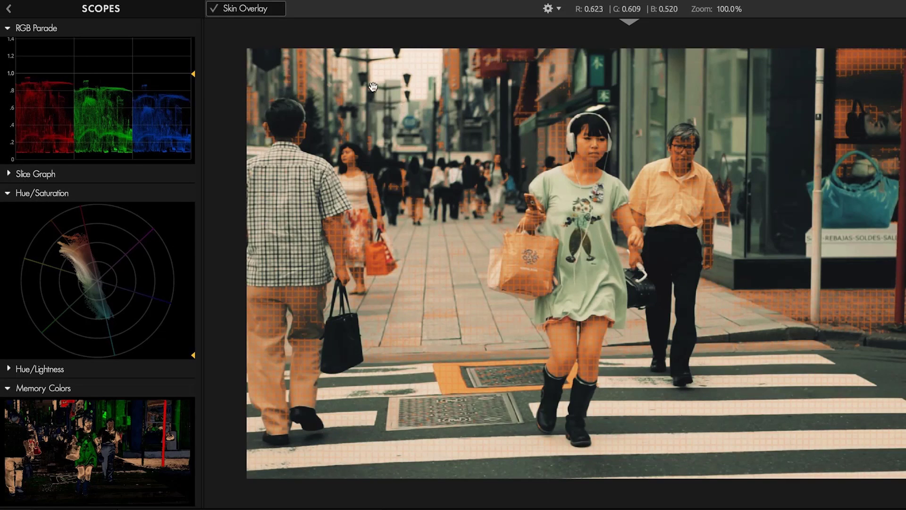
{"action": "left_click", "coordinate": [243, 10]}
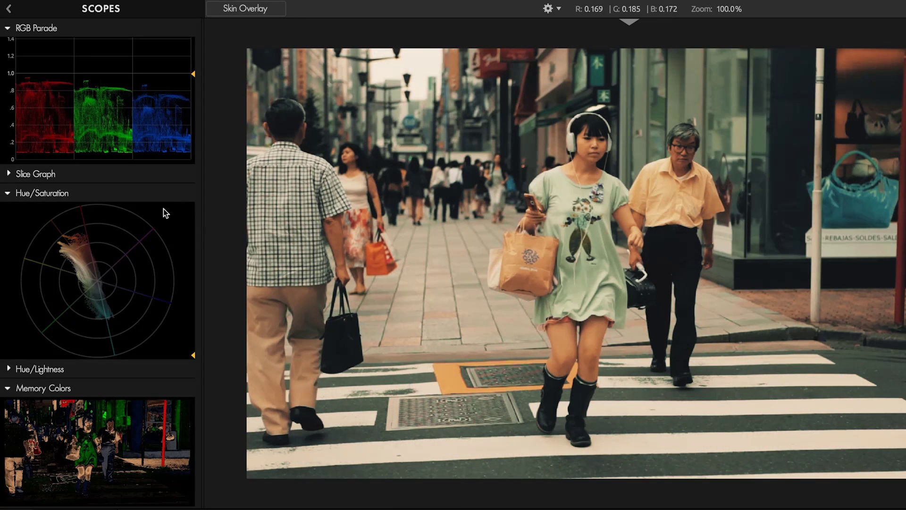
{"action": "left_click_drag", "start_coordinate": [205, 225], "coordinate": [267, 225]}
{"action": "left_click_drag", "start_coordinate": [274, 185], "coordinate": [181, 188]}
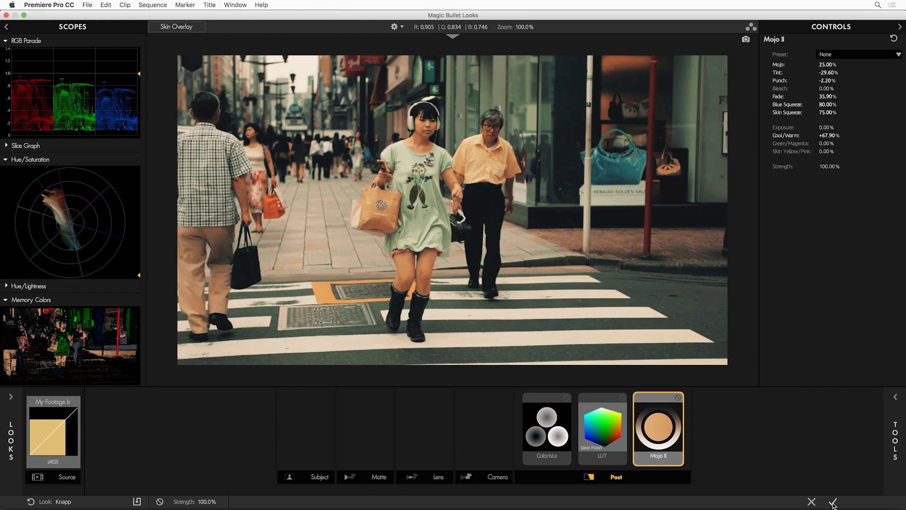
Step: Accept the Knapp look and play back the graded Tokyo clip, parking at 00:00:01:10
{"action": "left_click", "coordinate": [833, 503]}
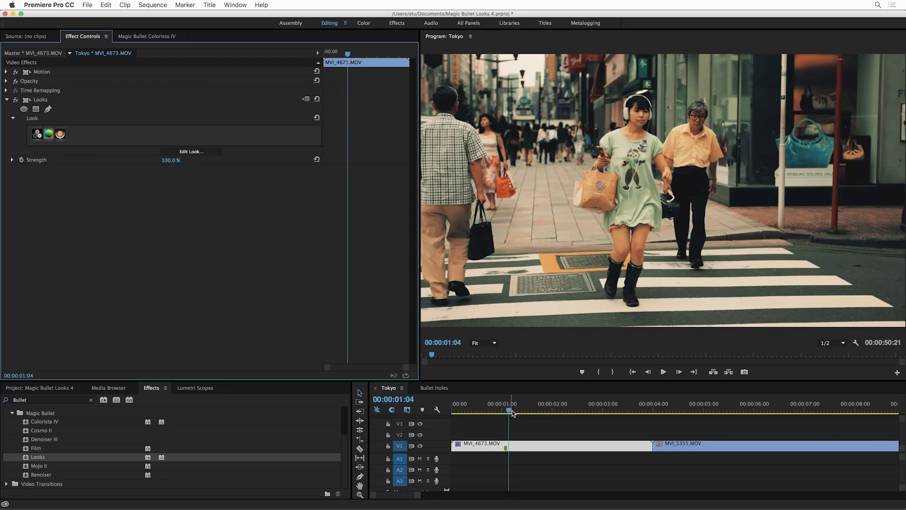
{"action": "left_click_drag", "start_coordinate": [514, 411], "coordinate": [485, 412]}
{"action": "key", "text": "space"}
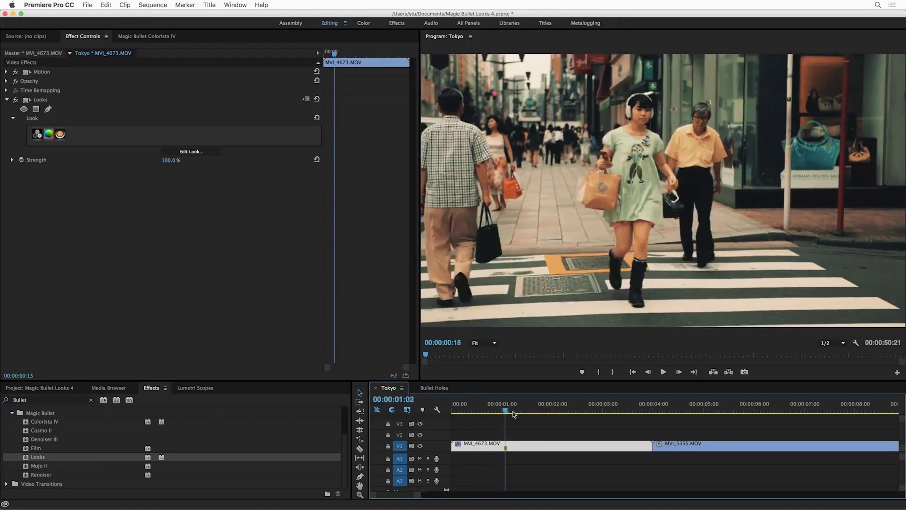
{"action": "key", "text": "space"}
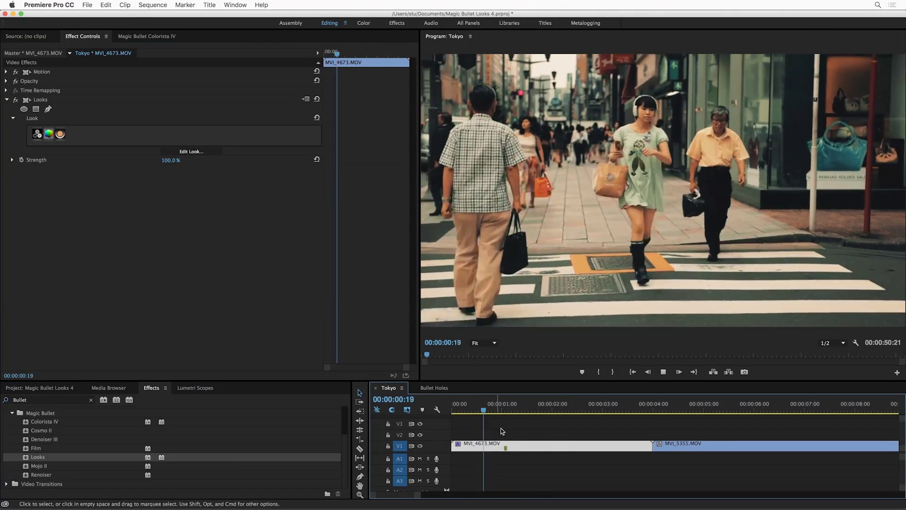
{"action": "key", "text": "space"}
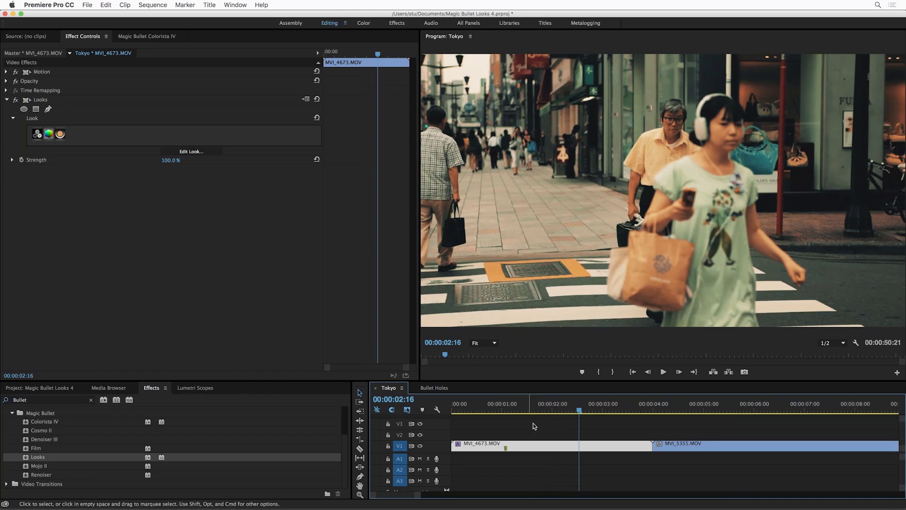
{"action": "left_click_drag", "start_coordinate": [548, 411], "coordinate": [506, 415]}
Step: Reopen the look and tune Mojo II: Mojo 19.20%, Fade 36.50%, Blue Squeeze 63.20%, Skin Squeeze 65.60%
{"action": "left_click", "coordinate": [191, 152]}
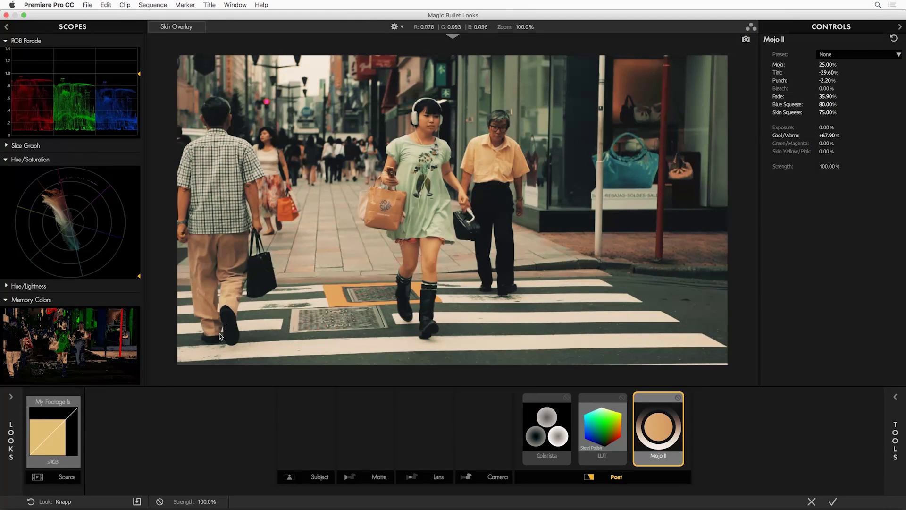
{"action": "mouse_move", "coordinate": [17, 427]}
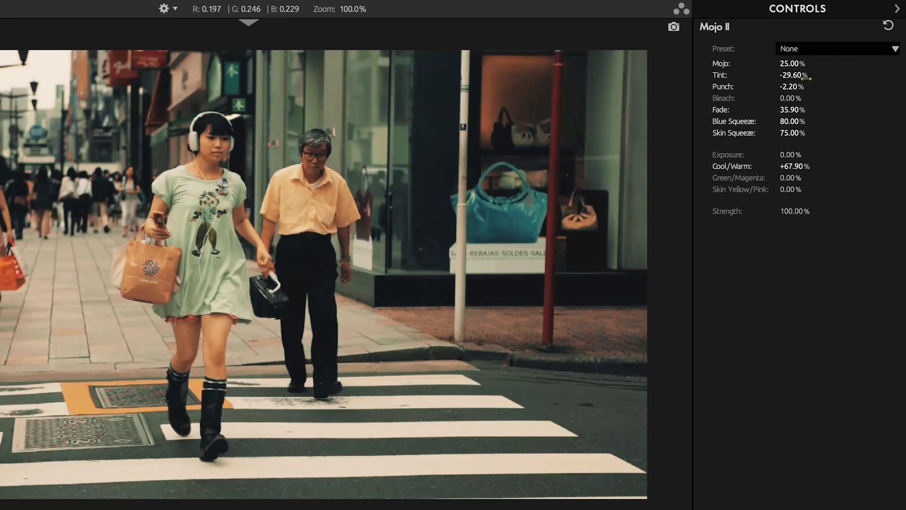
{"action": "mouse_move", "coordinate": [793, 63]}
{"action": "left_mouse_down"}
{"action": "mouse_move", "coordinate": [783, 63]}
{"action": "mouse_move", "coordinate": [797, 63]}
{"action": "mouse_move", "coordinate": [786, 75]}
{"action": "left_mouse_up"}
{"action": "left_click_drag", "start_coordinate": [765, 110], "coordinate": [790, 110]}
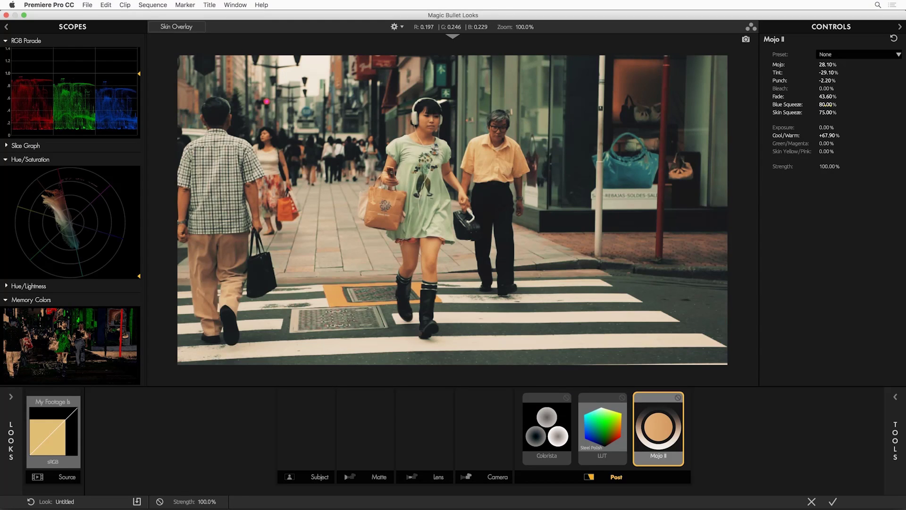
{"action": "left_click_drag", "start_coordinate": [834, 104], "coordinate": [798, 105]}
{"action": "left_click_drag", "start_coordinate": [829, 112], "coordinate": [829, 131]}
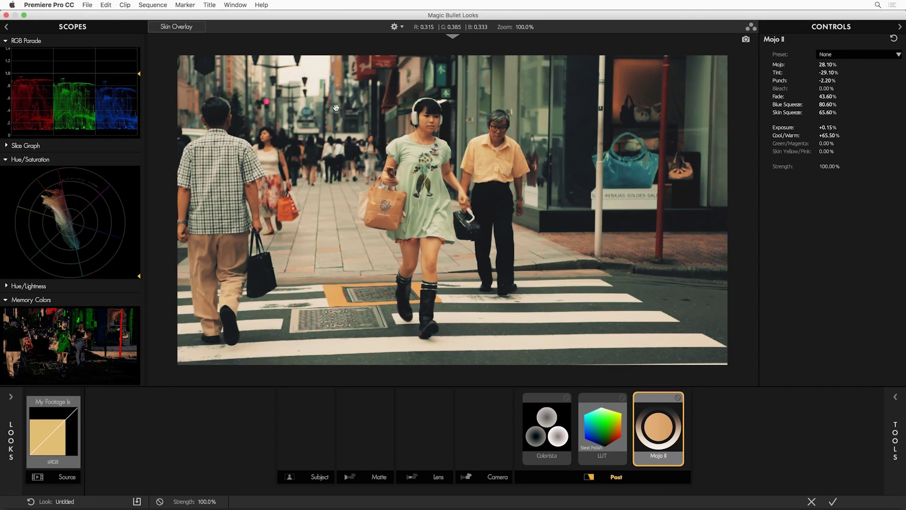
Step: Add Renoiser to the Post chain with the Kung Fu Fighting grain preset
{"action": "left_click", "coordinate": [666, 415]}
{"action": "left_click", "coordinate": [896, 427]}
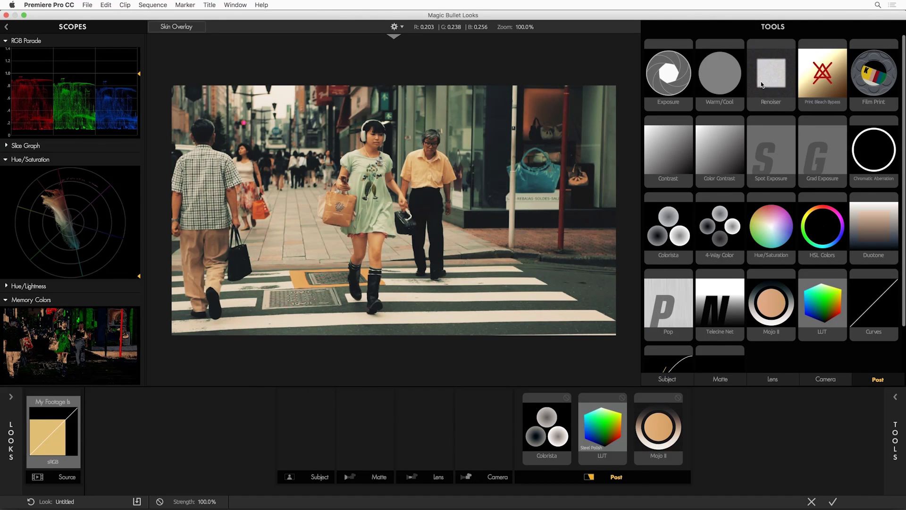
{"action": "double_click", "coordinate": [761, 81]}
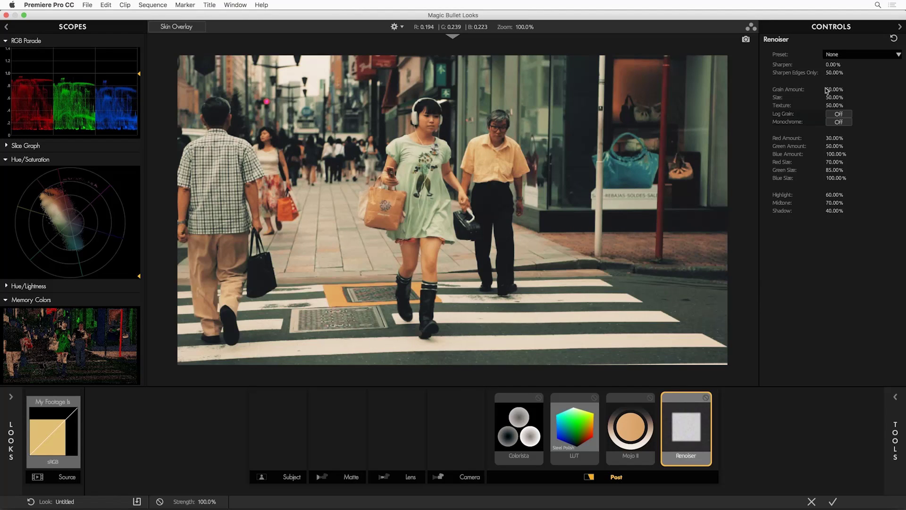
{"action": "left_click", "coordinate": [839, 56]}
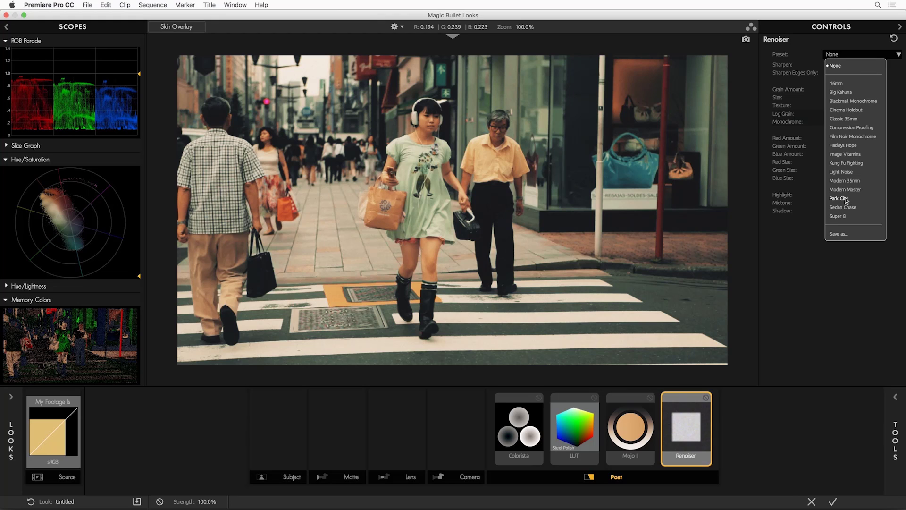
{"action": "left_click", "coordinate": [850, 163]}
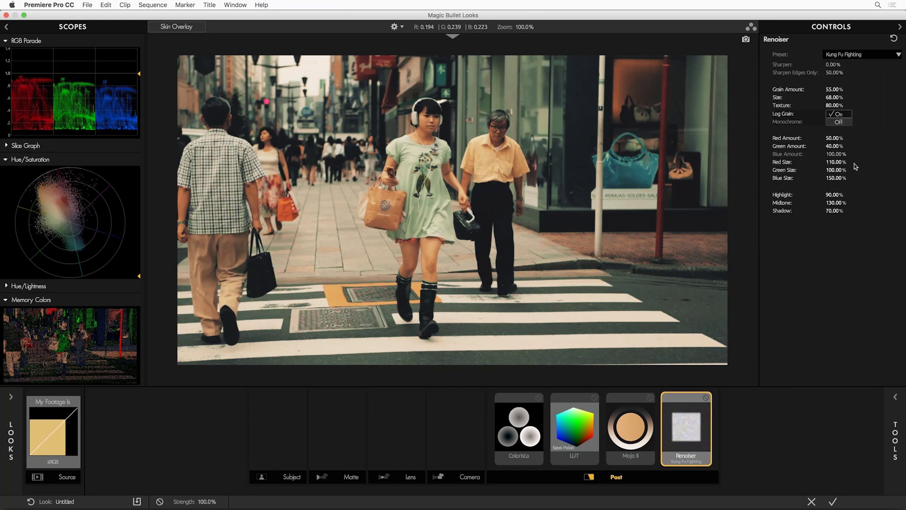
Step: Inspect the grain close up on the woman's face, compare with Renoiser bypassed, and play the sequence
{"action": "scroll", "coordinate": [425, 127], "scroll_direction": "up", "scroll_amount": 3}
{"action": "scroll", "coordinate": [425, 128], "scroll_direction": "up", "scroll_amount": 4}
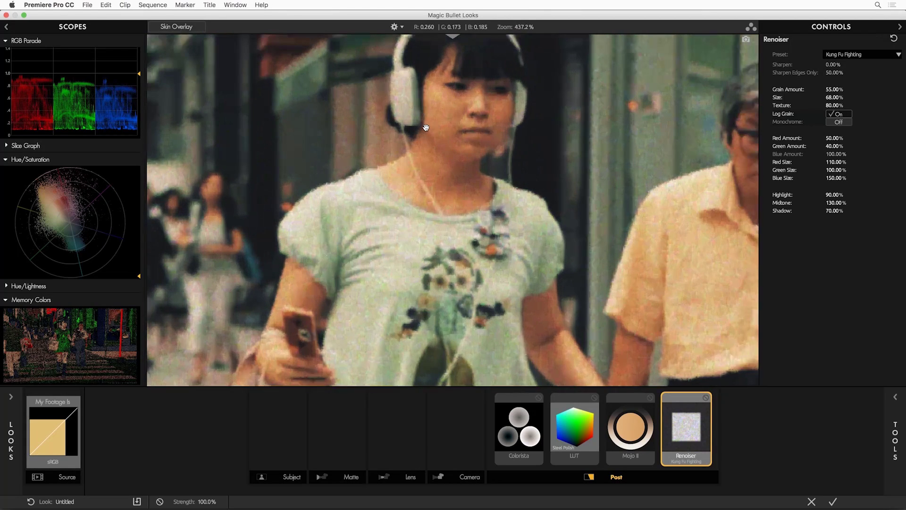
{"action": "left_click_drag", "start_coordinate": [467, 120], "coordinate": [511, 203]}
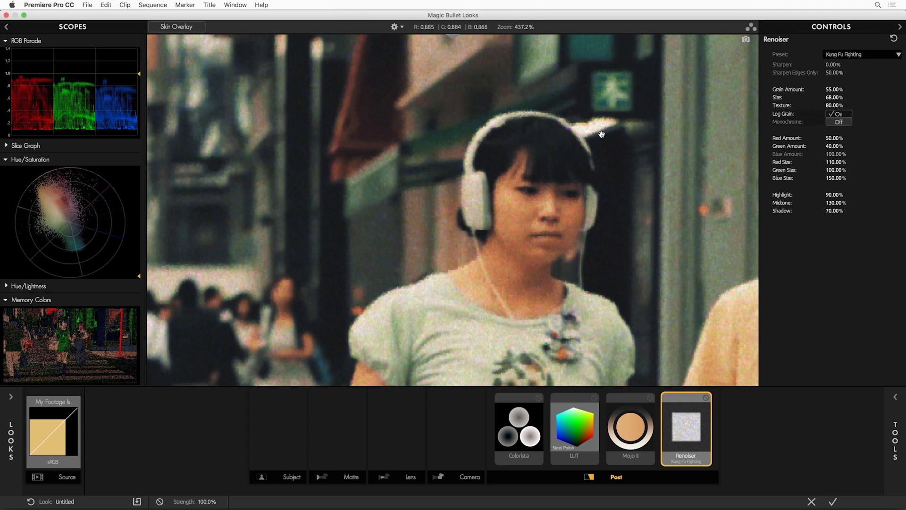
{"action": "left_click", "coordinate": [706, 398]}
{"action": "left_click", "coordinate": [706, 398]}
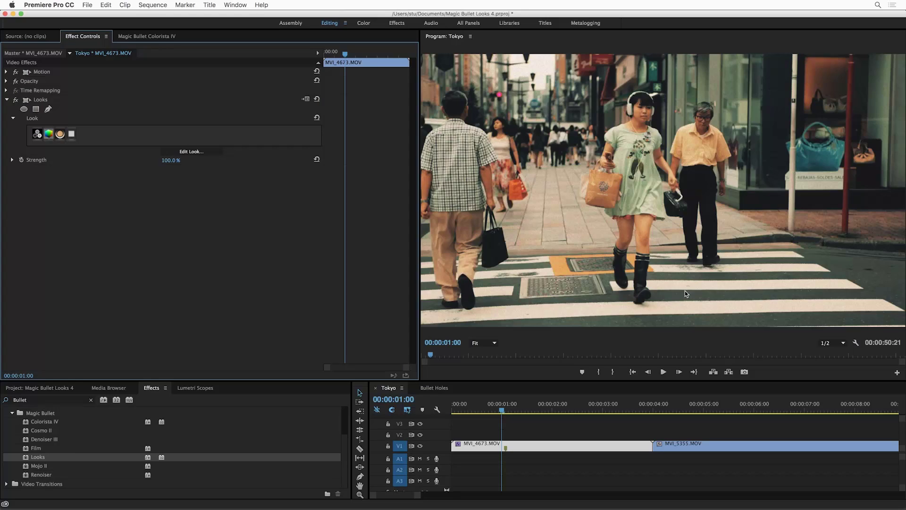
{"action": "key", "text": "space"}
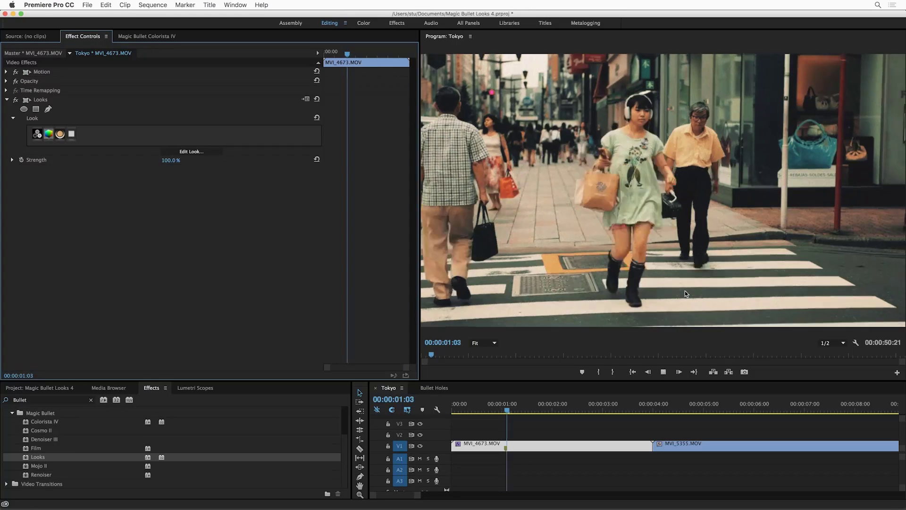
{"action": "key", "text": "space"}
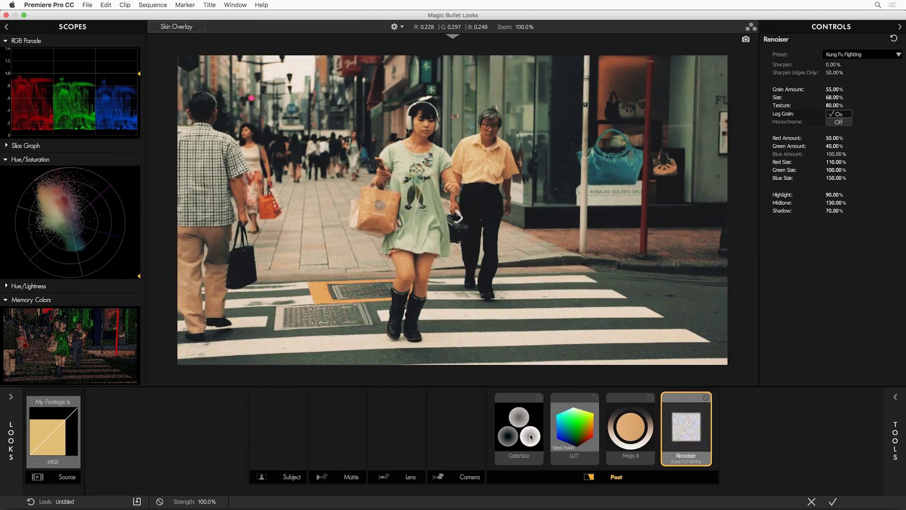
Step: In Colorista, lift the highlights and pull down the shadows on the RGB curve to form an S
{"action": "left_click", "coordinate": [528, 430]}
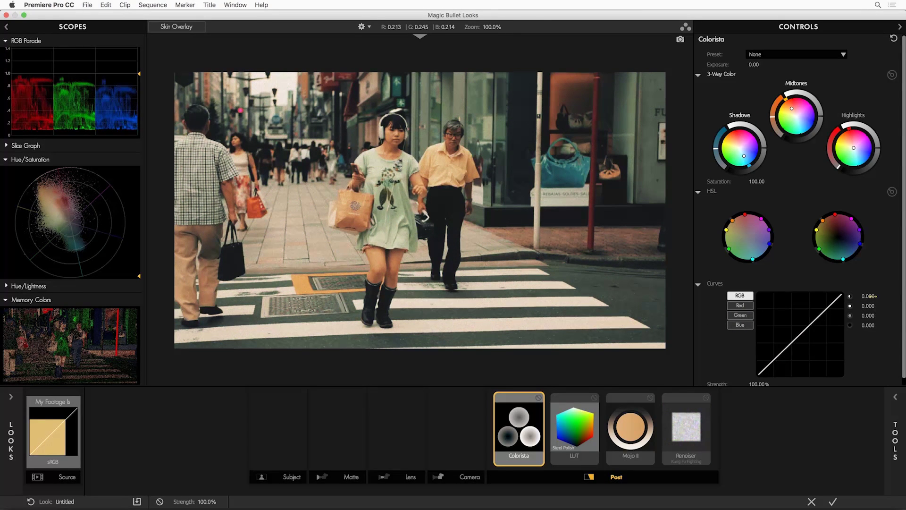
{"action": "left_click_drag", "start_coordinate": [868, 296], "coordinate": [822, 315]}
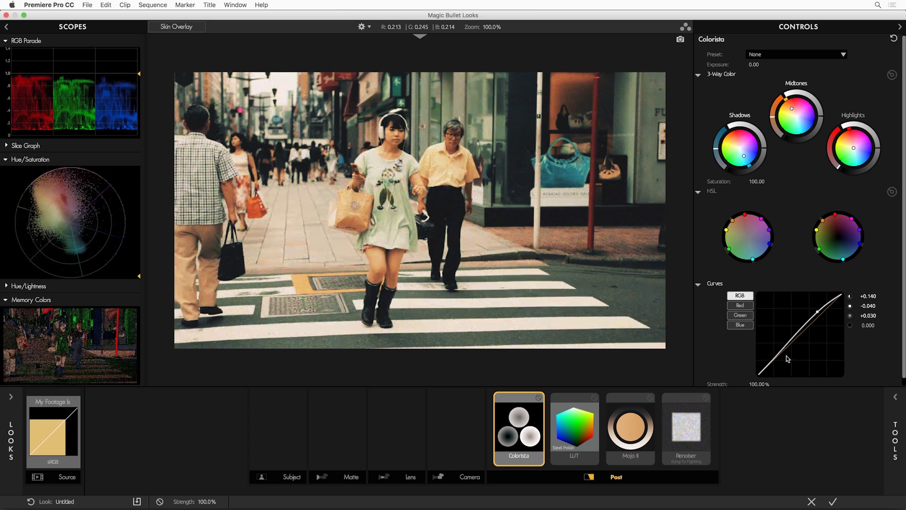
{"action": "left_click_drag", "start_coordinate": [779, 354], "coordinate": [779, 358]}
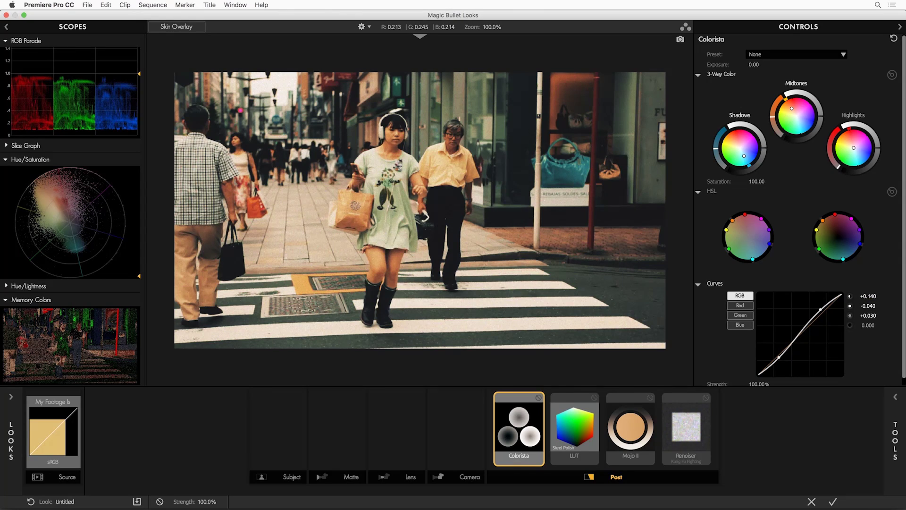
{"action": "left_click_drag", "start_coordinate": [869, 296], "coordinate": [854, 296]}
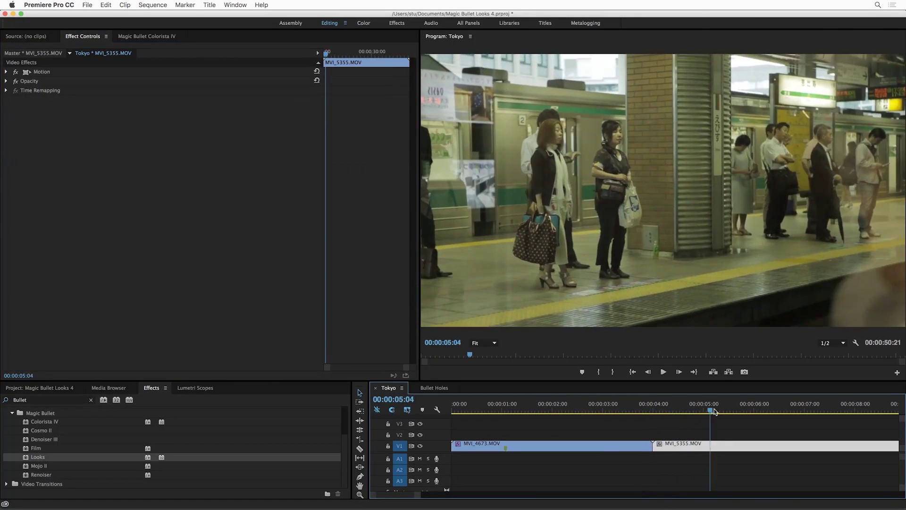
Step: Copy the Looks effect from MVI_4673 and paste it onto the MVI_5355 subway clip
{"action": "left_click_drag", "start_coordinate": [715, 411], "coordinate": [524, 410]}
{"action": "left_click", "coordinate": [39, 101]}
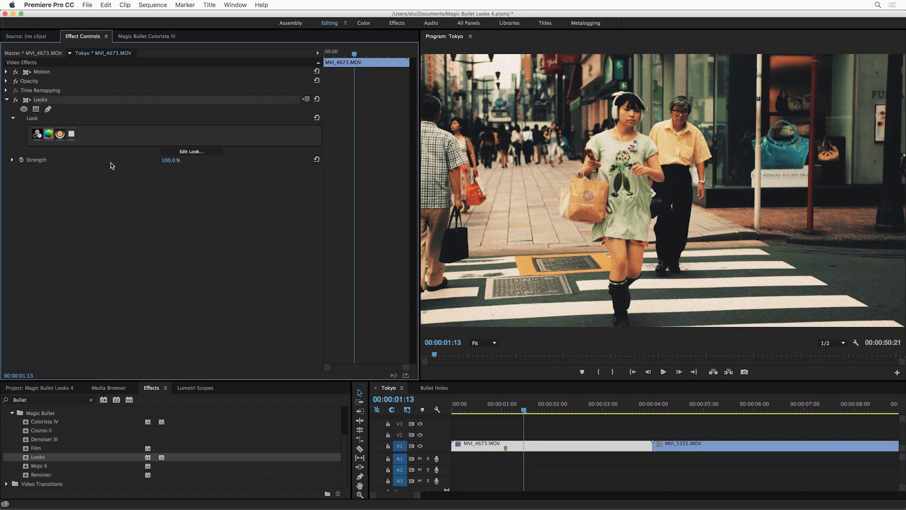
{"action": "left_click", "coordinate": [695, 411]}
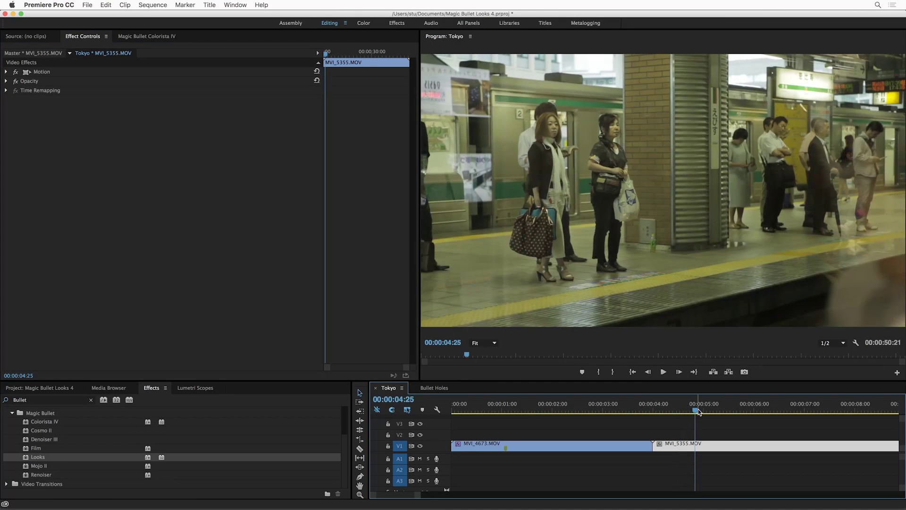
{"action": "left_click_drag", "start_coordinate": [695, 411], "coordinate": [700, 414]}
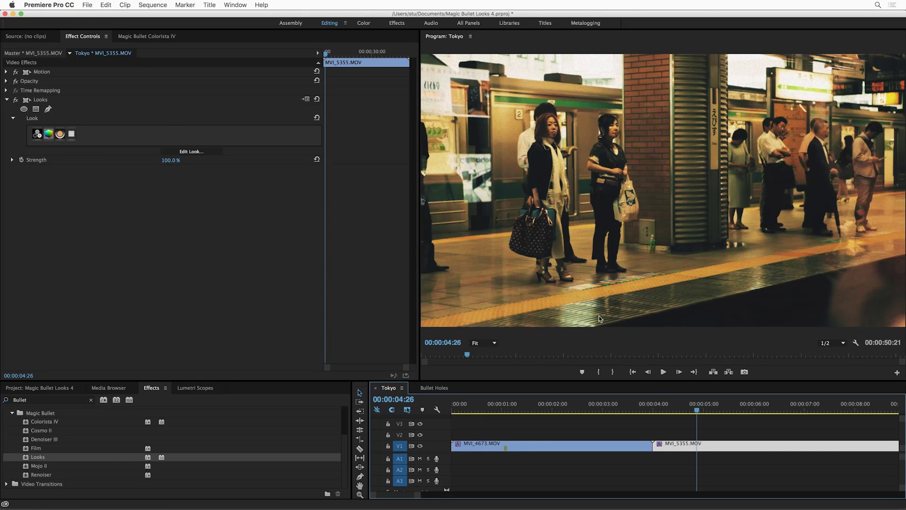
{"action": "left_click_drag", "start_coordinate": [510, 411], "coordinate": [506, 413]}
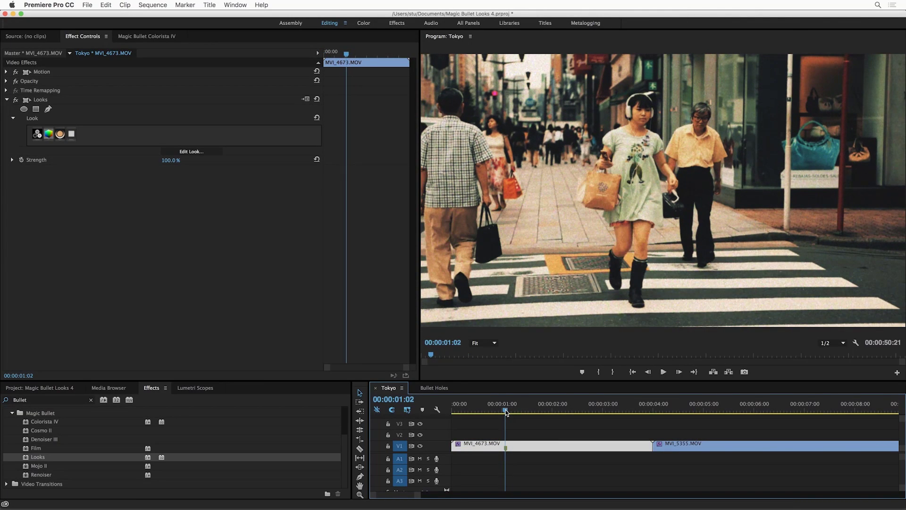
Step: Reopen the street clip's look, snapshot its graded frame, and show the Reference Library
{"action": "left_click", "coordinate": [182, 152]}
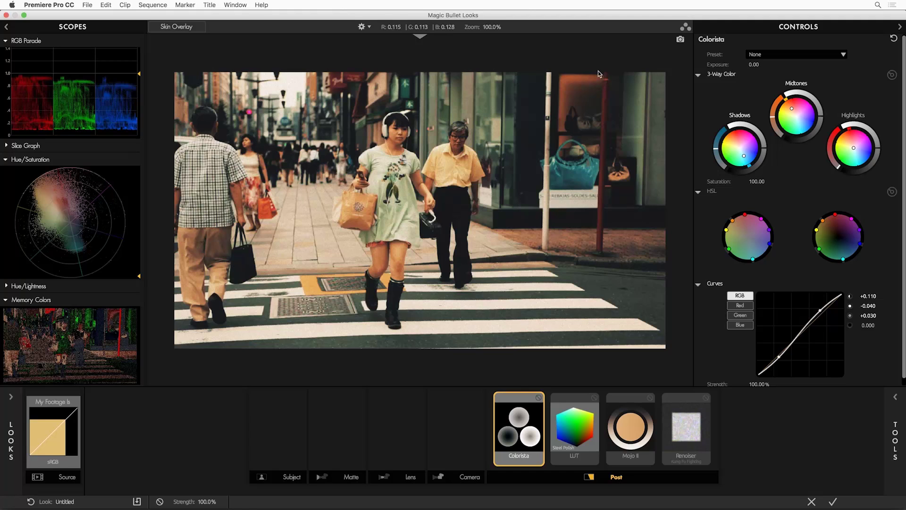
{"action": "left_click", "coordinate": [681, 41]}
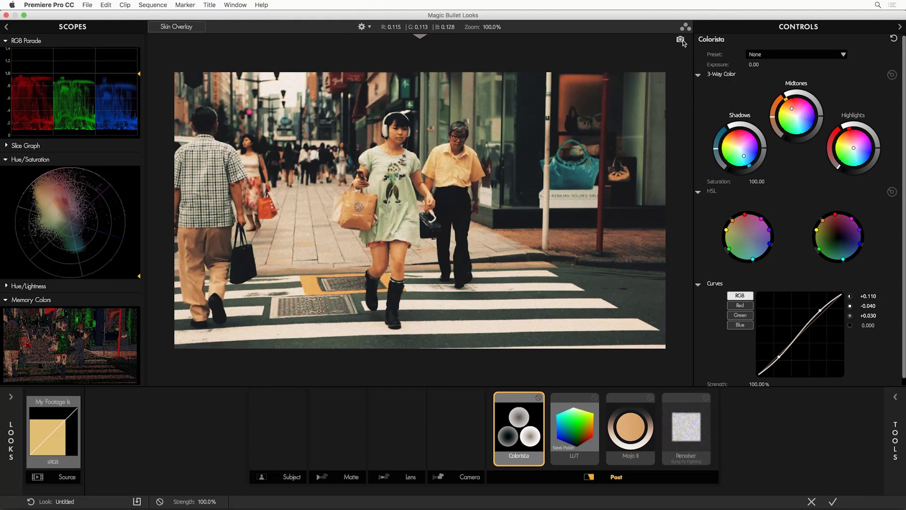
{"action": "left_click", "coordinate": [420, 38]}
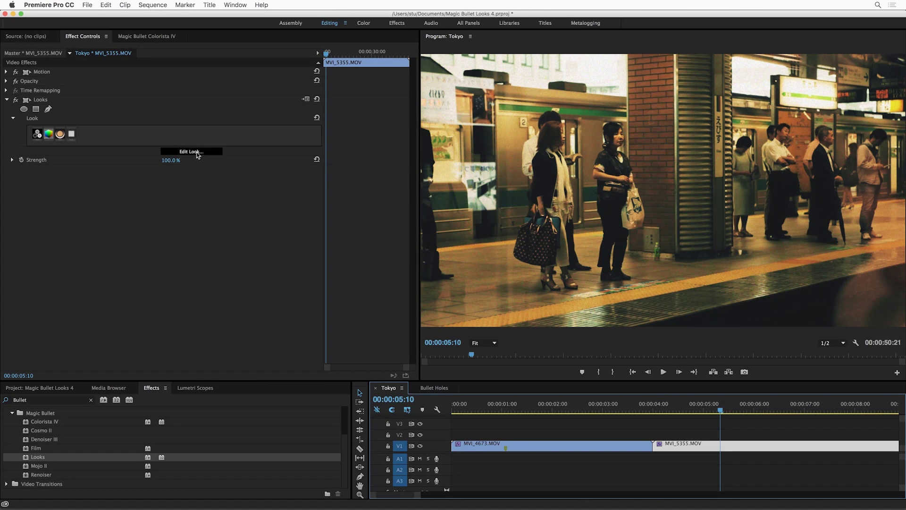
Step: Open MVI_5355's look in split view against the street reference snapshot
{"action": "left_click", "coordinate": [191, 151]}
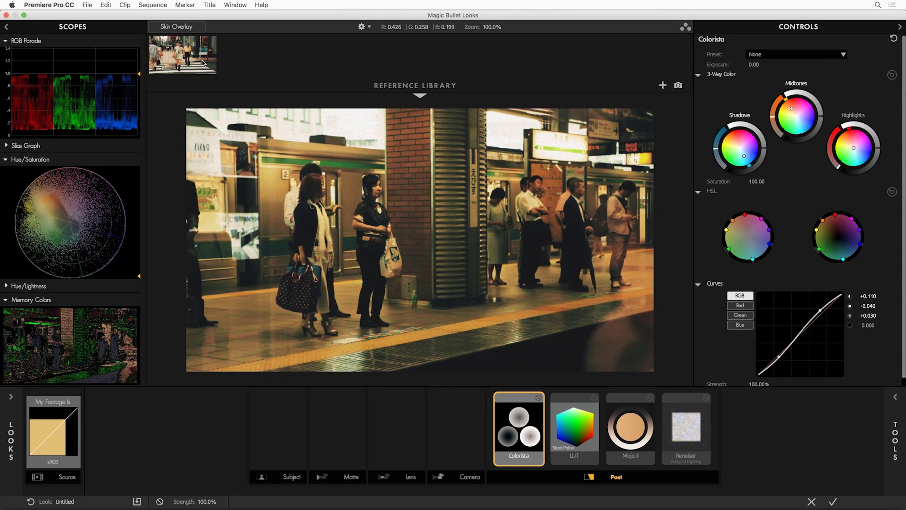
{"action": "left_click", "coordinate": [195, 59]}
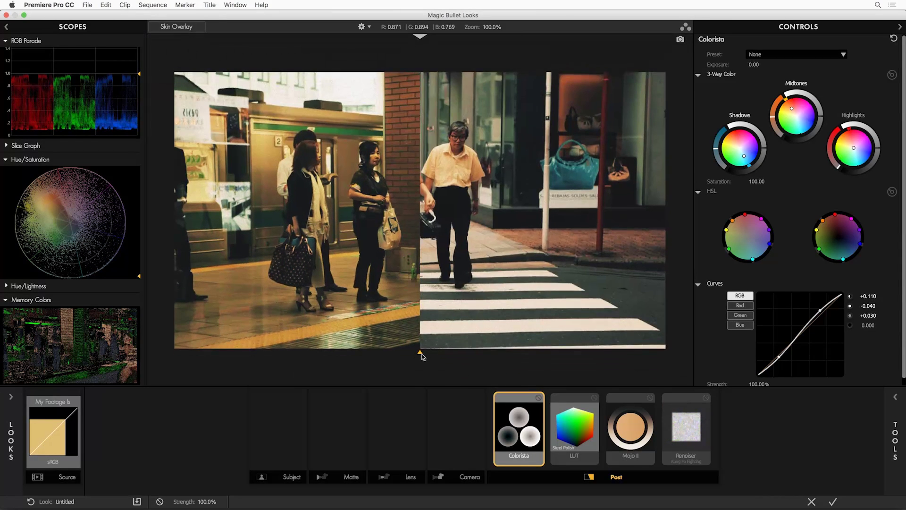
{"action": "left_click_drag", "start_coordinate": [420, 354], "coordinate": [376, 348]}
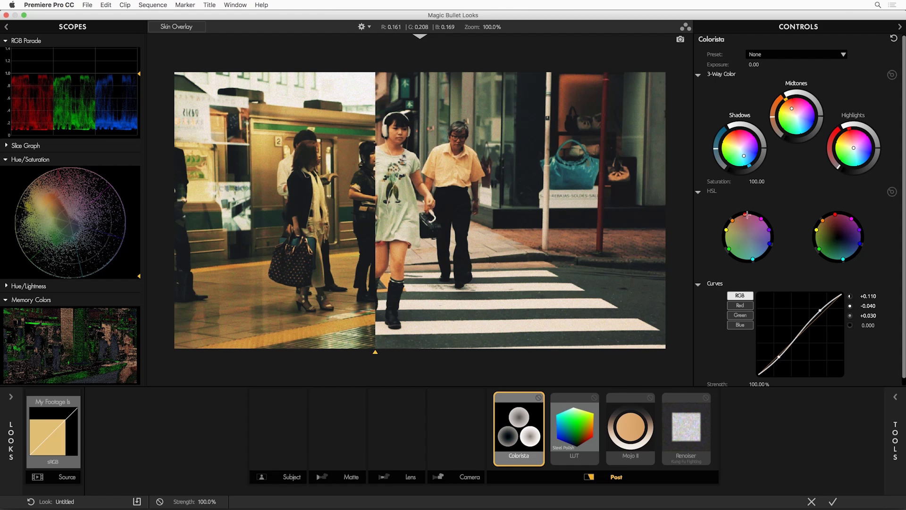
Step: Green the shadows, cool the highlights, and raise Colorista exposure from +0.60 toward +1.20
{"action": "left_click_drag", "start_coordinate": [746, 157], "coordinate": [747, 156]}
{"action": "left_click_drag", "start_coordinate": [854, 148], "coordinate": [851, 151]}
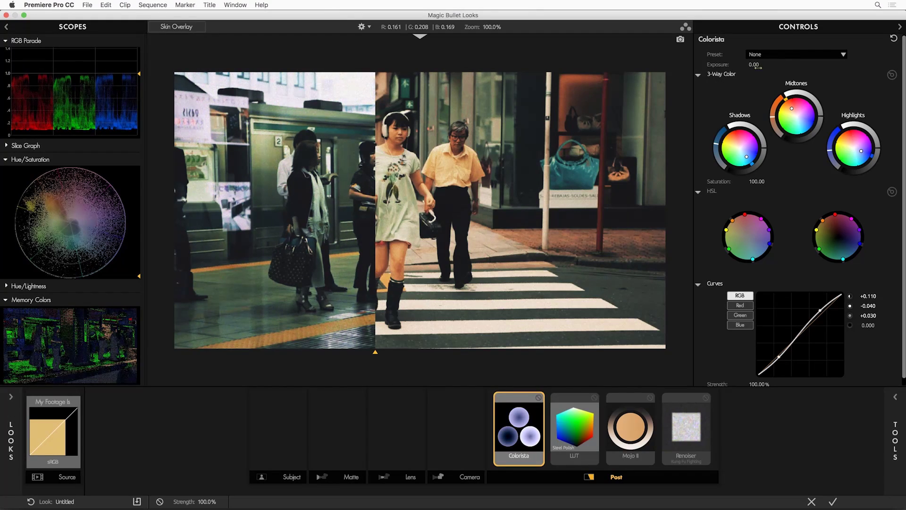
{"action": "left_click_drag", "start_coordinate": [756, 67], "coordinate": [783, 67]}
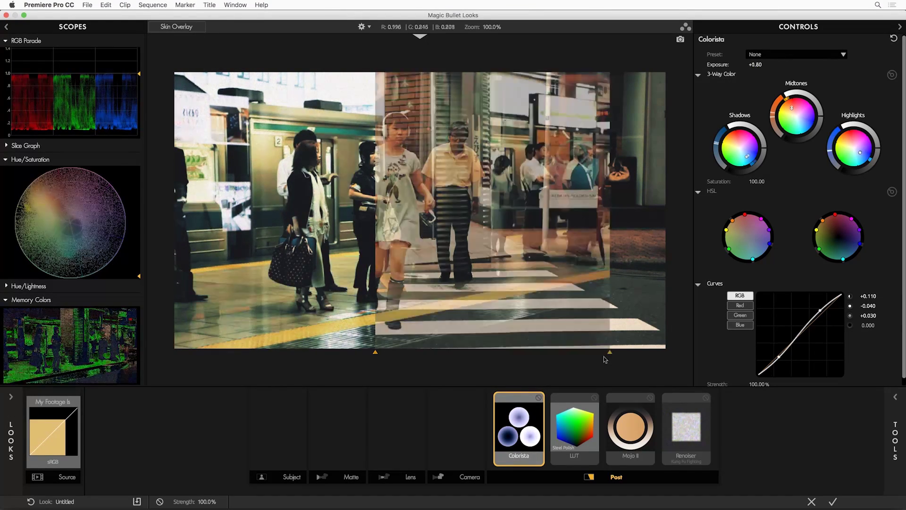
{"action": "left_click_drag", "start_coordinate": [376, 353], "coordinate": [623, 346]}
Step: Accept the grade, replay the Tokyo street clip, then reopen its look with the Reference Library showing
{"action": "left_click", "coordinate": [834, 502]}
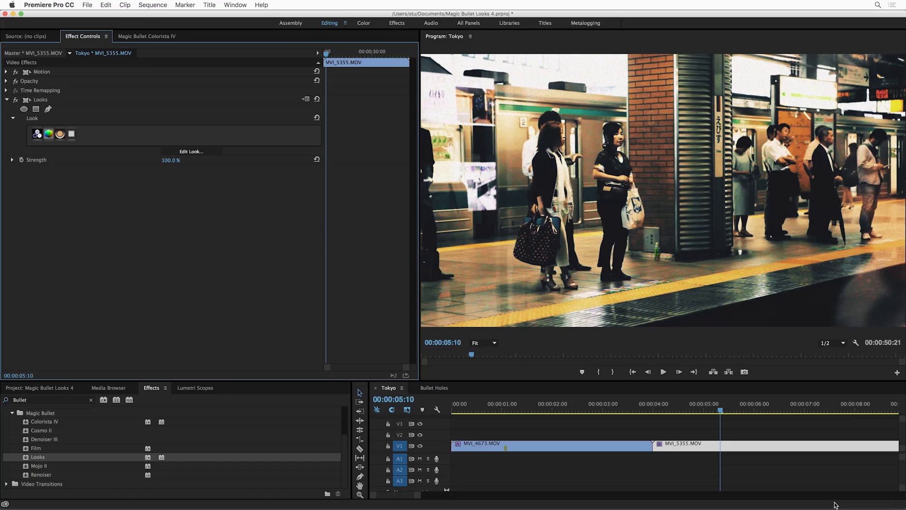
{"action": "left_click", "coordinate": [611, 409]}
{"action": "key", "text": "space"}
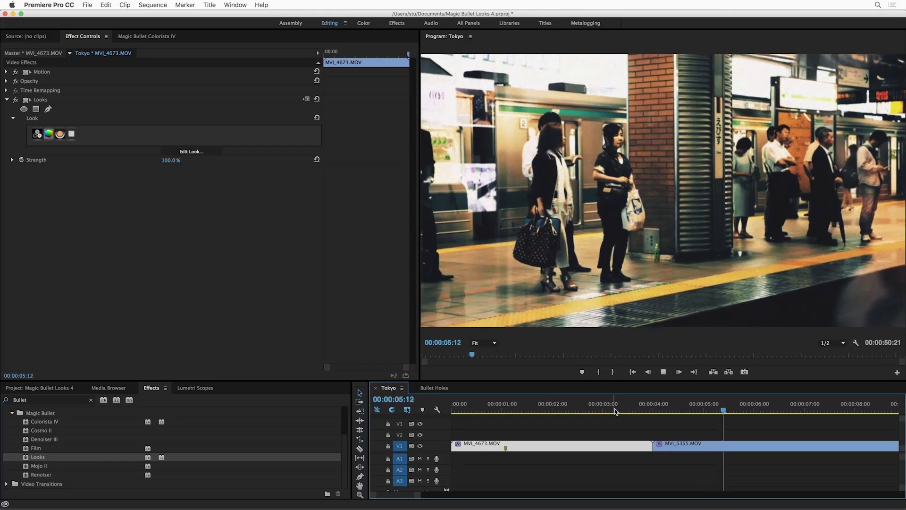
{"action": "left_click", "coordinate": [191, 152]}
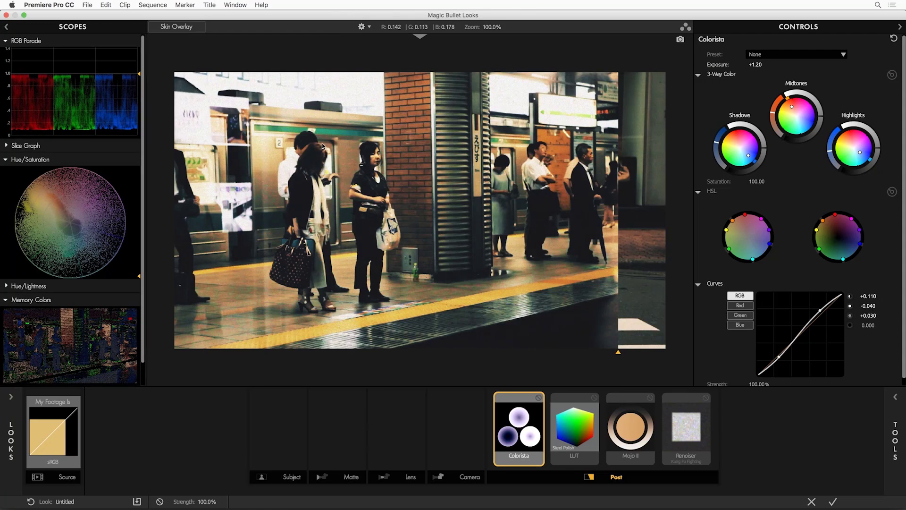
{"action": "left_click", "coordinate": [420, 36]}
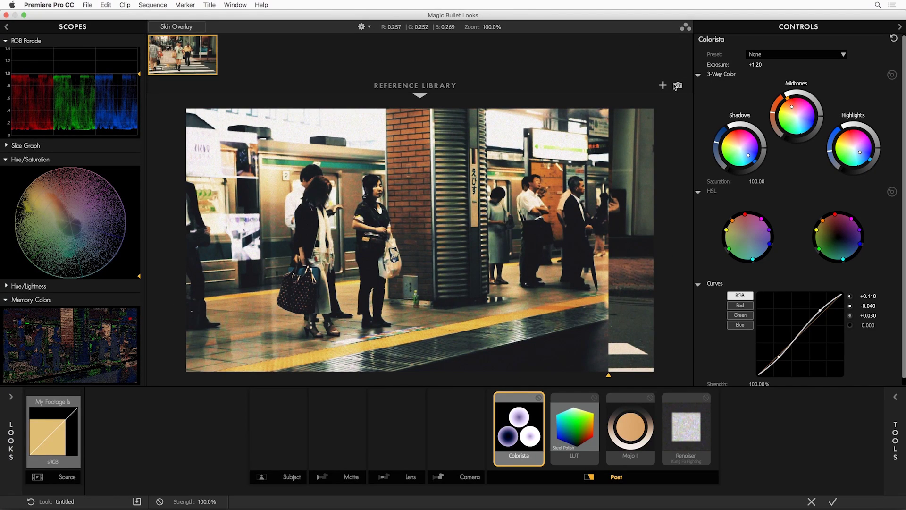
Step: Add all six JPEG images from the Reference folder to the Reference Library
{"action": "left_click", "coordinate": [663, 85]}
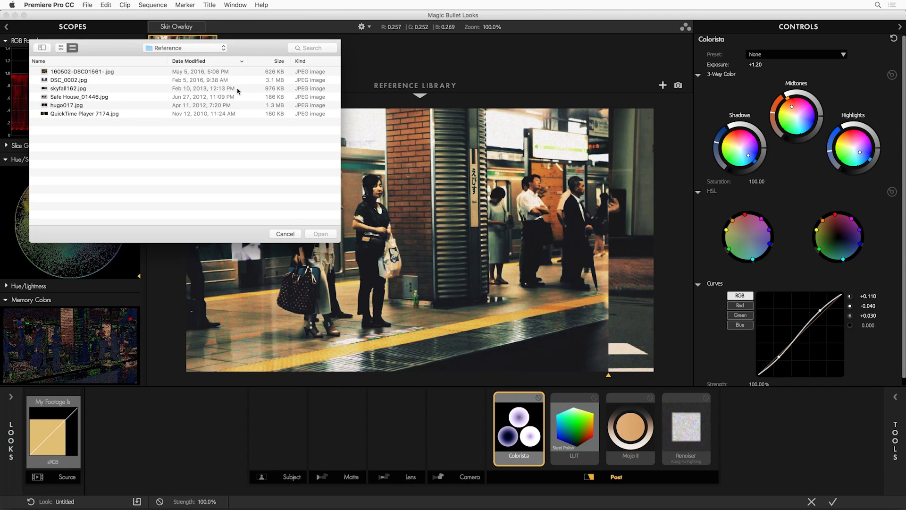
{"action": "left_click", "coordinate": [80, 72]}
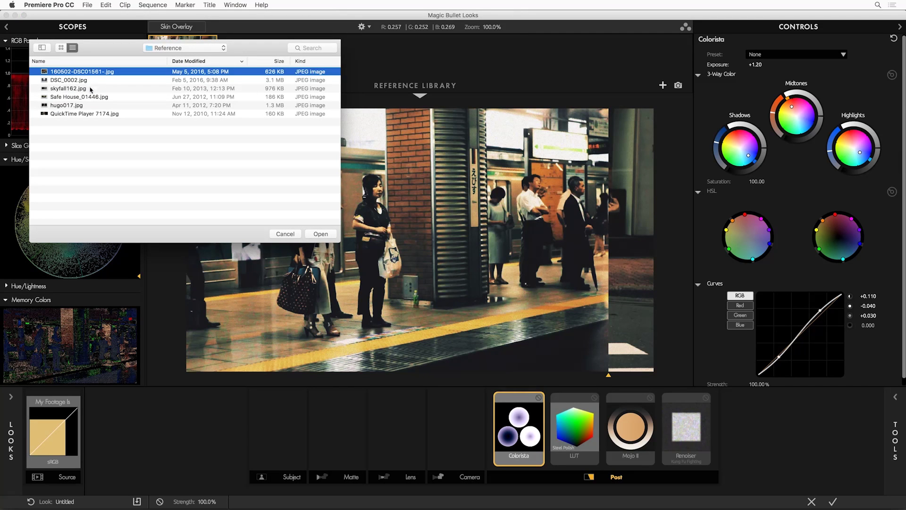
{"action": "left_click", "coordinate": [67, 115], "text": "shift"}
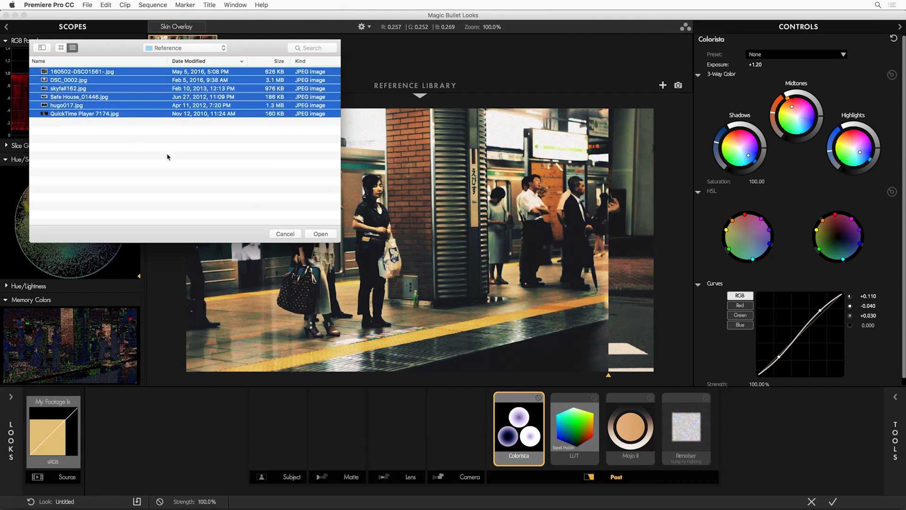
{"action": "left_click", "coordinate": [321, 233]}
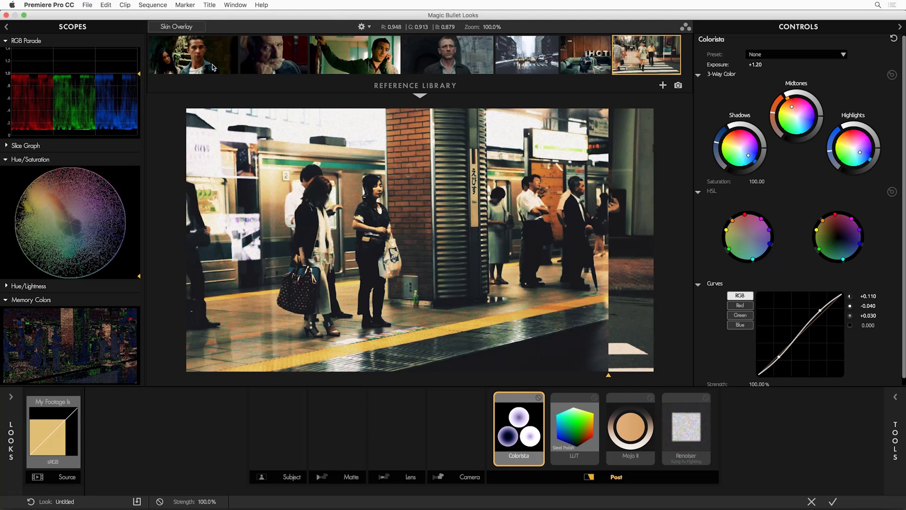
Step: Compare the subway shot against the street crossing and hotel references, then accept the look
{"action": "left_click_drag", "start_coordinate": [613, 352], "coordinate": [510, 353]}
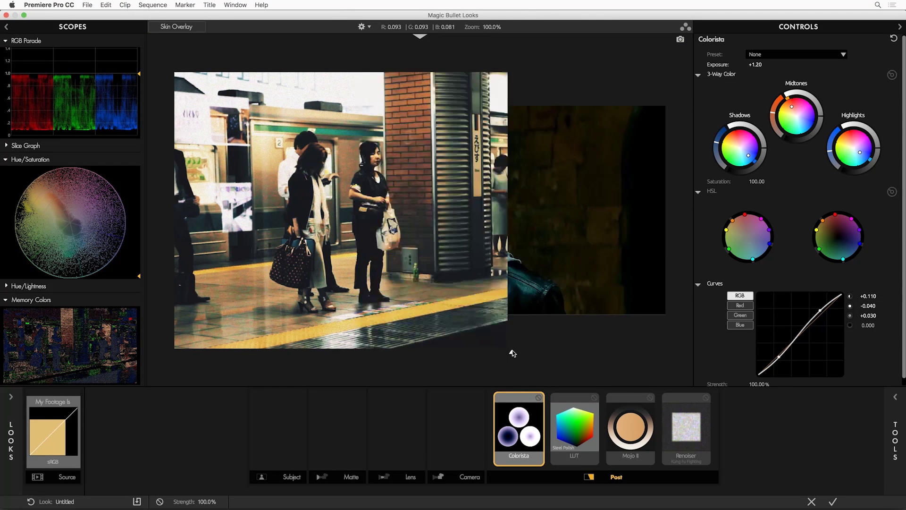
{"action": "left_click", "coordinate": [420, 35]}
{"action": "left_click", "coordinate": [654, 60]}
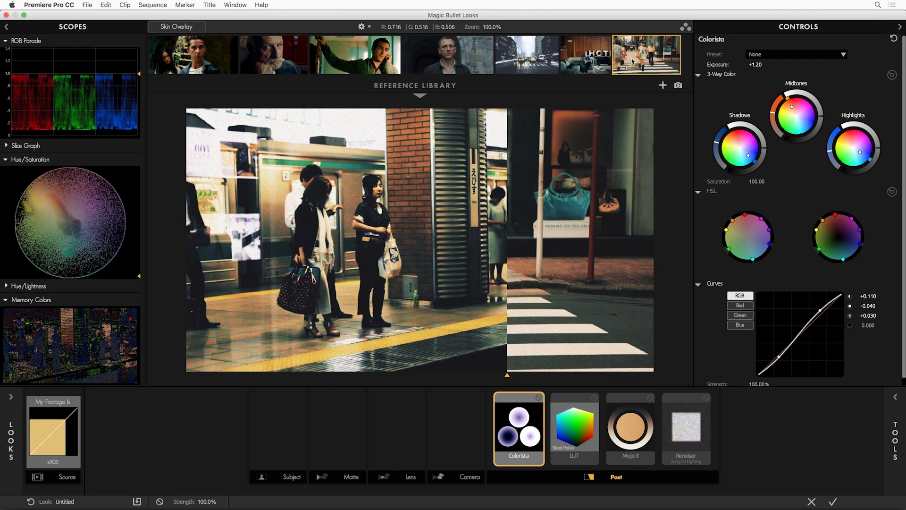
{"action": "left_click", "coordinate": [581, 58]}
{"action": "left_click_drag", "start_coordinate": [512, 355], "coordinate": [235, 353]}
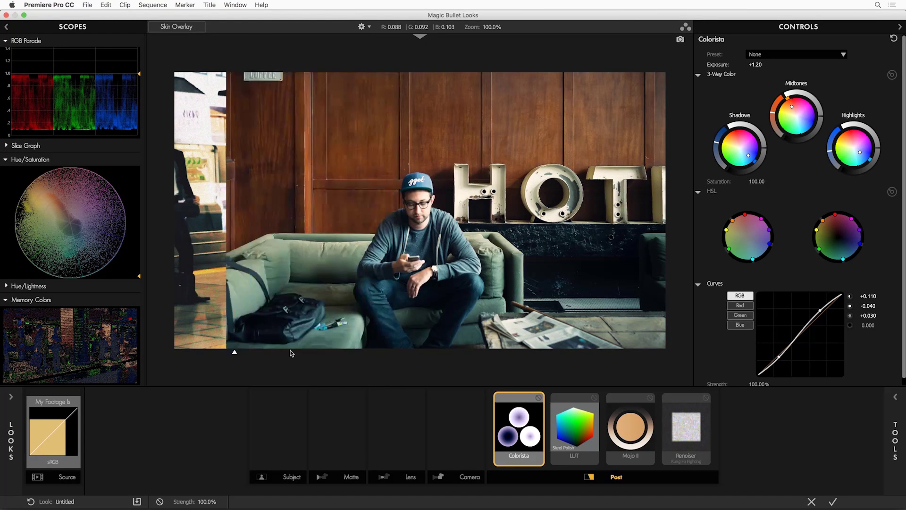
{"action": "left_click_drag", "start_coordinate": [292, 353], "coordinate": [524, 356]}
{"action": "left_click", "coordinate": [833, 502]}
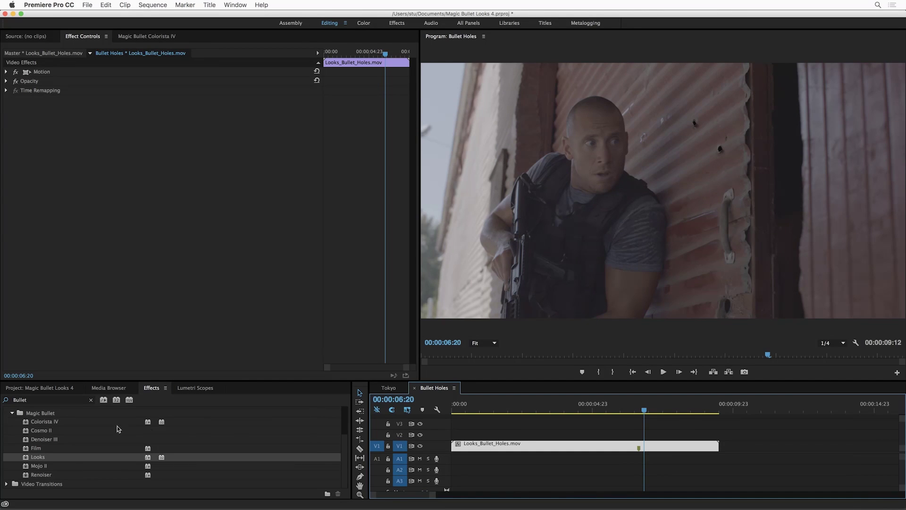
Step: Apply Magic Bullet Looks to Looks_Bullet_Holes.mov in the Bullet Holes sequence
{"action": "left_click_drag", "start_coordinate": [40, 462], "coordinate": [469, 446]}
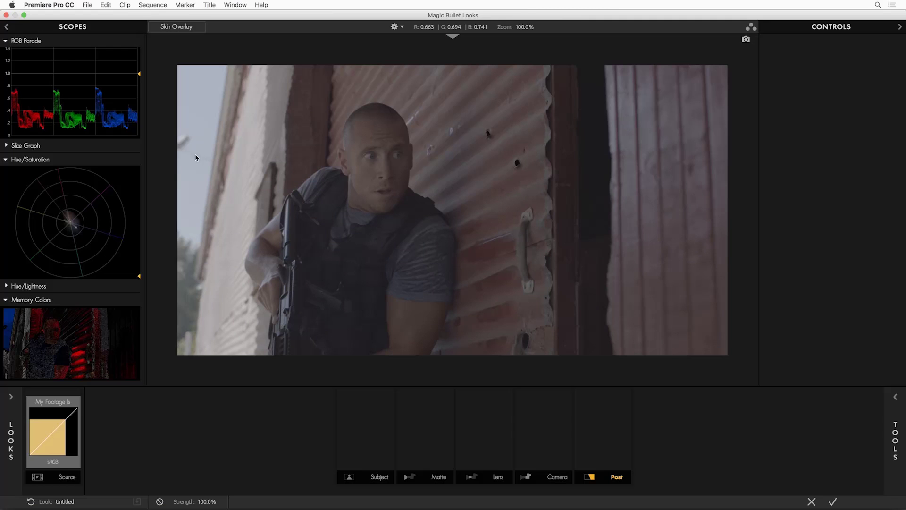
{"action": "mouse_move", "coordinate": [3, 436]}
Step: Set My Footage Is to the S Log2 preset with footage exposure at +0.60
{"action": "left_click", "coordinate": [60, 406]}
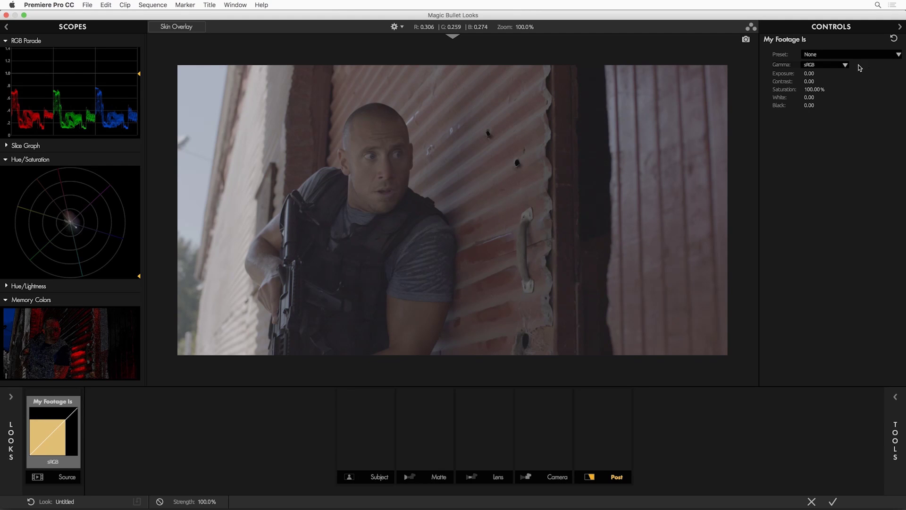
{"action": "left_click", "coordinate": [824, 56]}
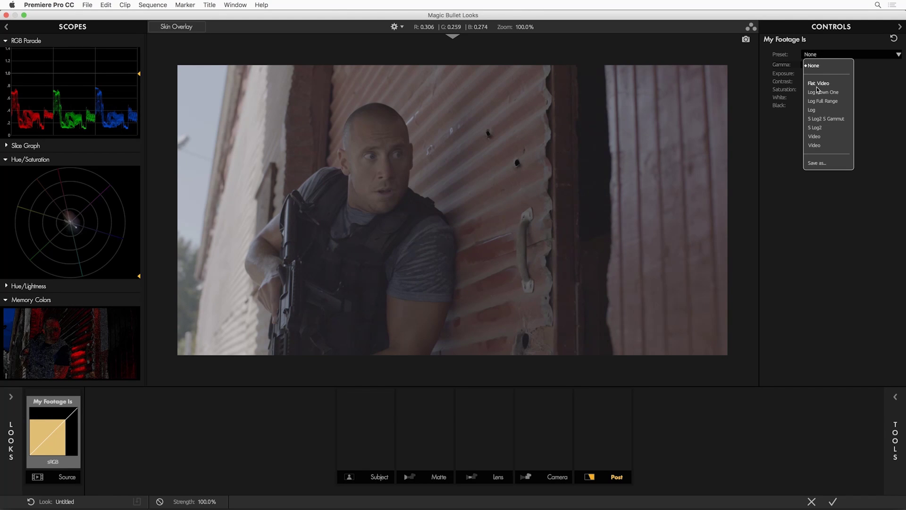
{"action": "left_click", "coordinate": [821, 128]}
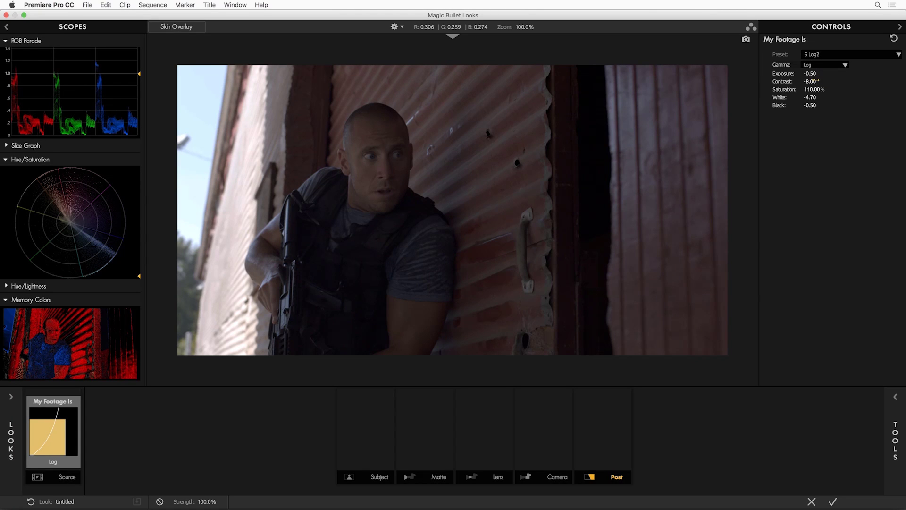
{"action": "left_click_drag", "start_coordinate": [811, 73], "coordinate": [849, 74]}
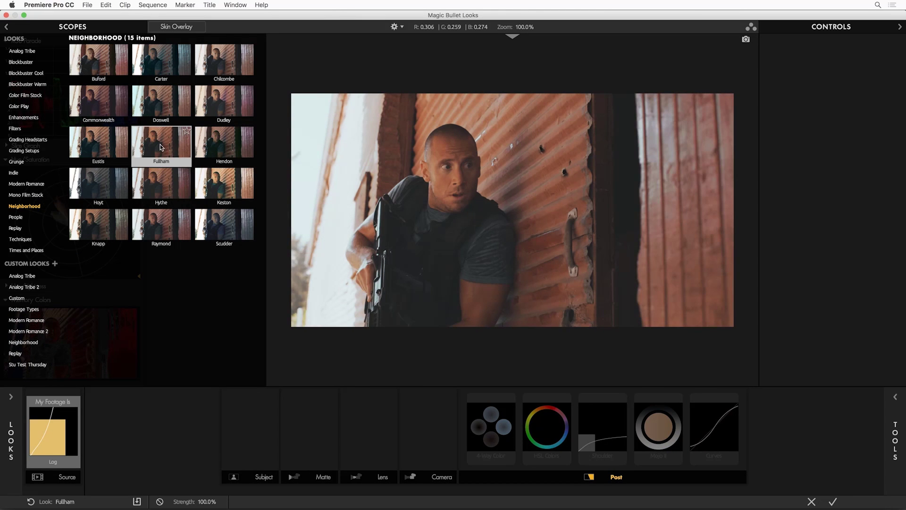
Step: Apply the Doswell look, raise master saturation to 128.8% against the hotel reference, and accept
{"action": "left_click", "coordinate": [168, 107]}
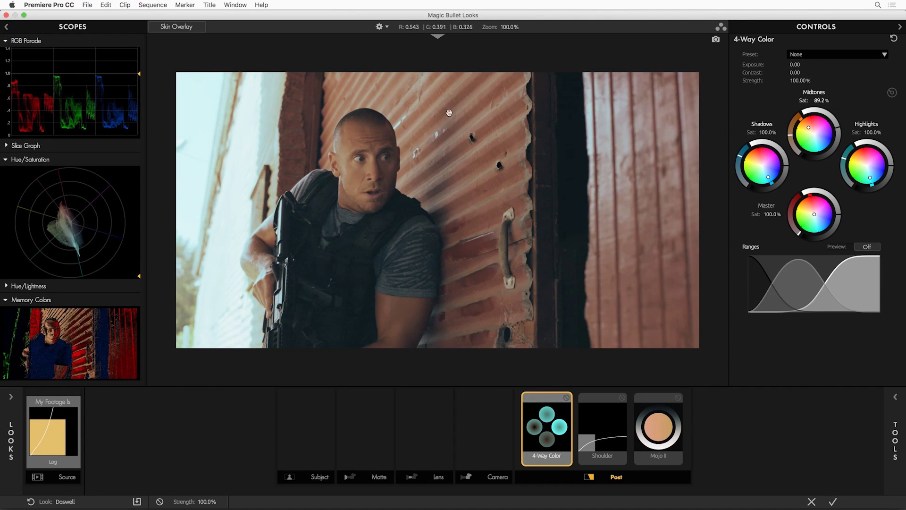
{"action": "left_click", "coordinate": [438, 38]}
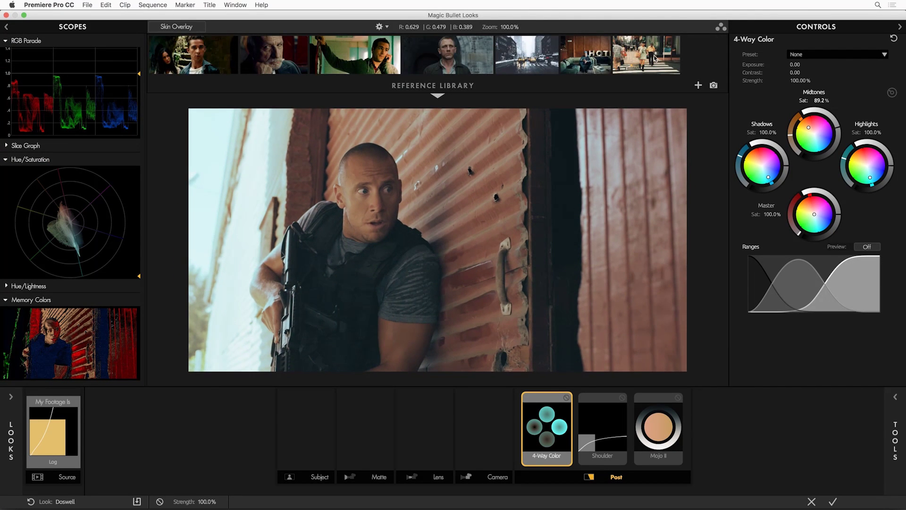
{"action": "left_click", "coordinate": [586, 55]}
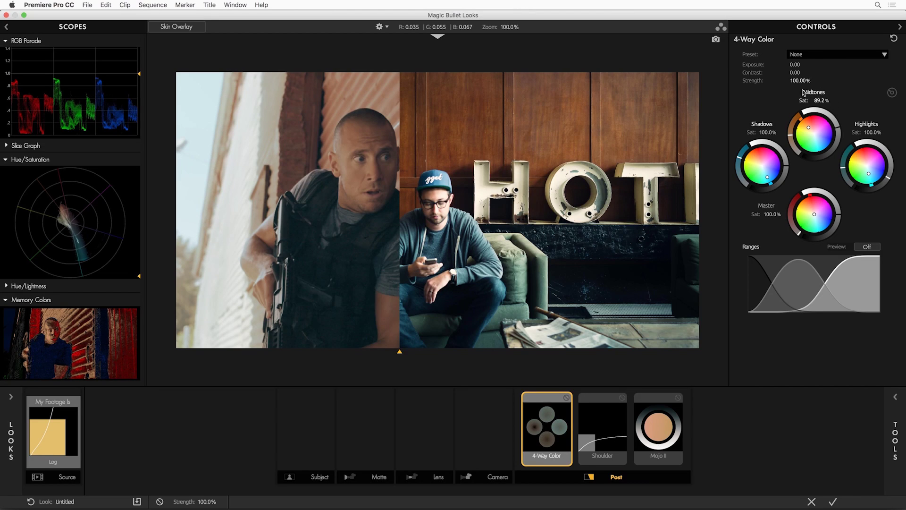
{"action": "left_click_drag", "start_coordinate": [793, 200], "coordinate": [793, 189]}
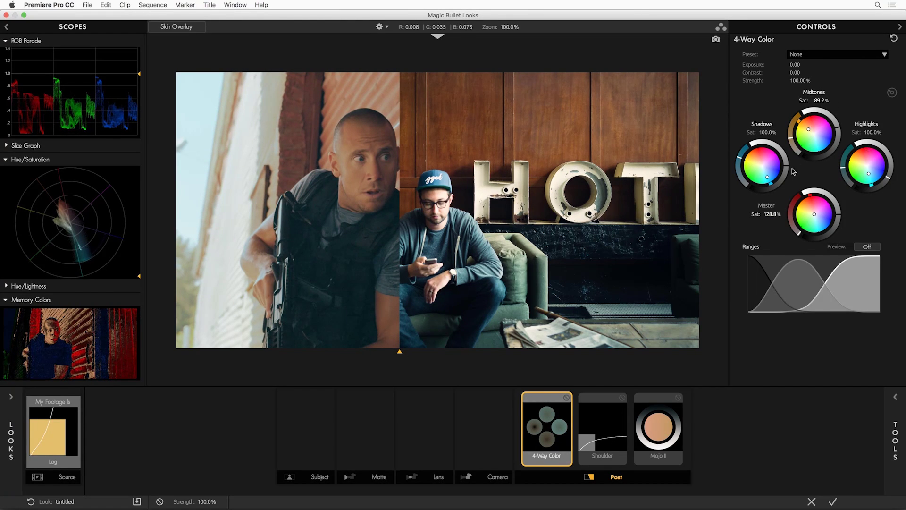
{"action": "mouse_move", "coordinate": [399, 351]}
{"action": "left_mouse_down"}
{"action": "mouse_move", "coordinate": [517, 354]}
{"action": "mouse_move", "coordinate": [385, 354]}
{"action": "mouse_move", "coordinate": [585, 353]}
{"action": "left_mouse_up"}
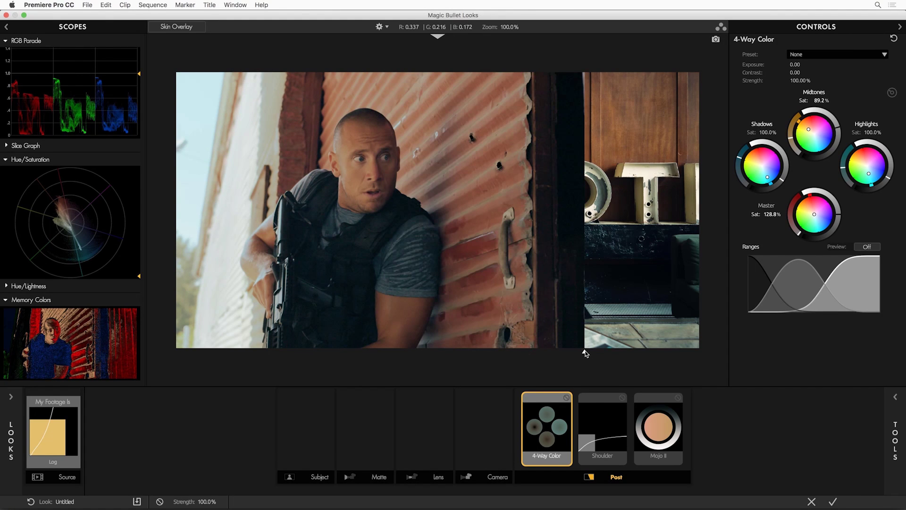
{"action": "left_click", "coordinate": [834, 503]}
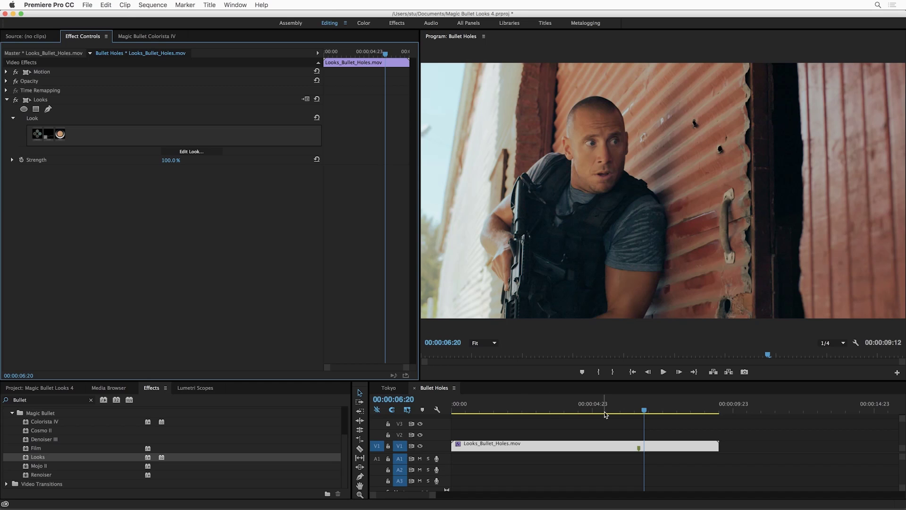
Step: Play the graded Bullet Holes clip from about two seconds, then play the Tokyo sequence from the start
{"action": "left_click_drag", "start_coordinate": [621, 413], "coordinate": [520, 411]}
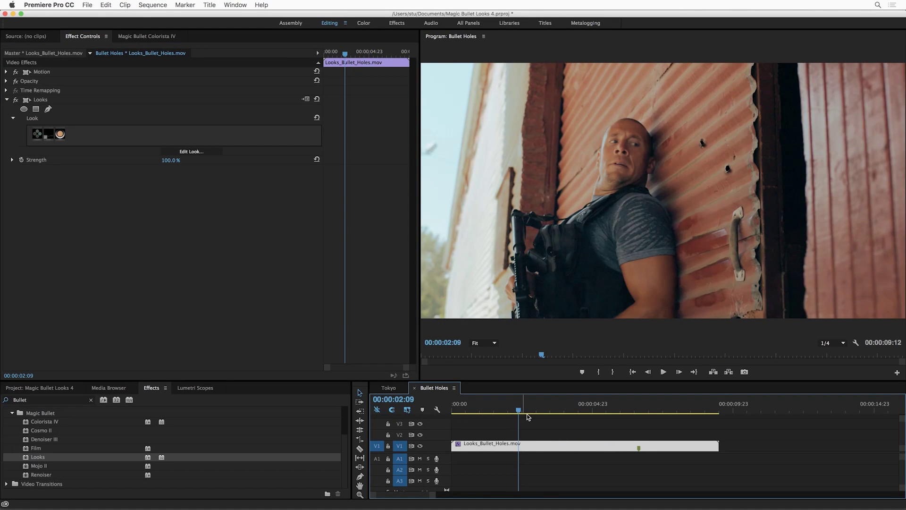
{"action": "key", "text": "space"}
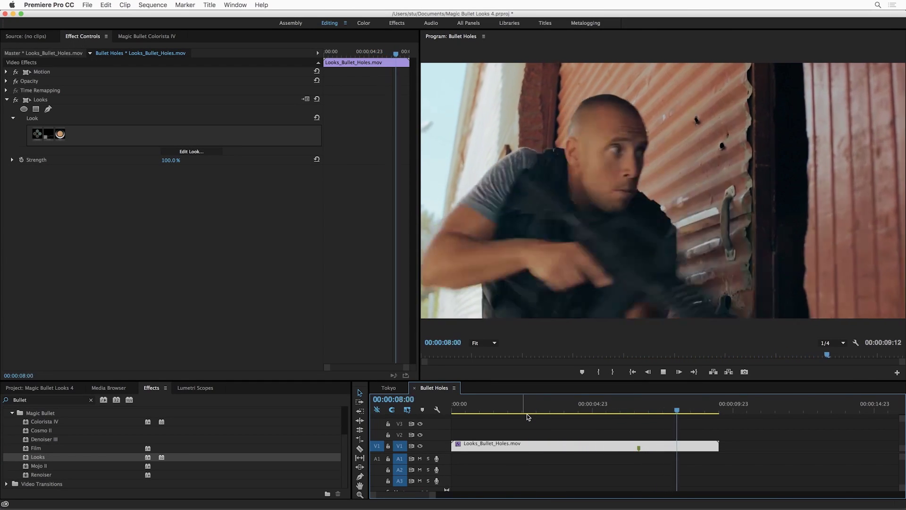
{"action": "left_click", "coordinate": [389, 387]}
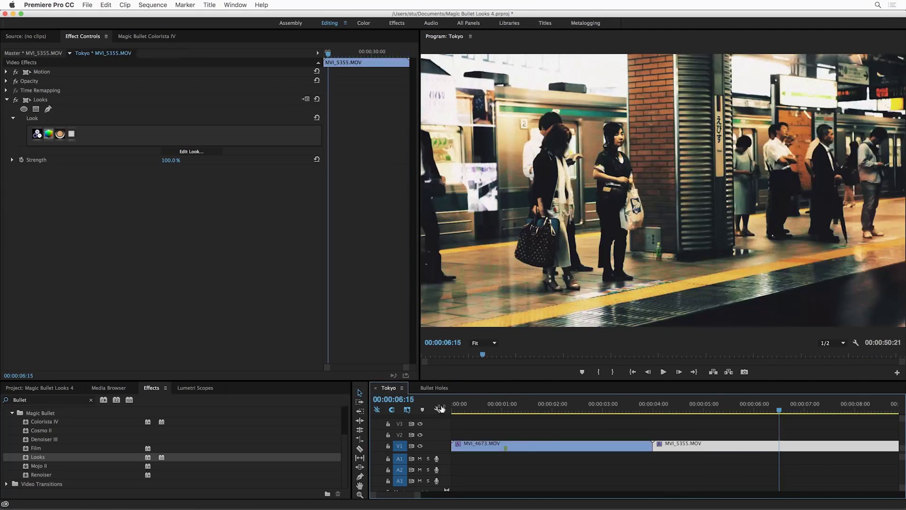
{"action": "left_click", "coordinate": [456, 410]}
{"action": "key", "text": "space"}
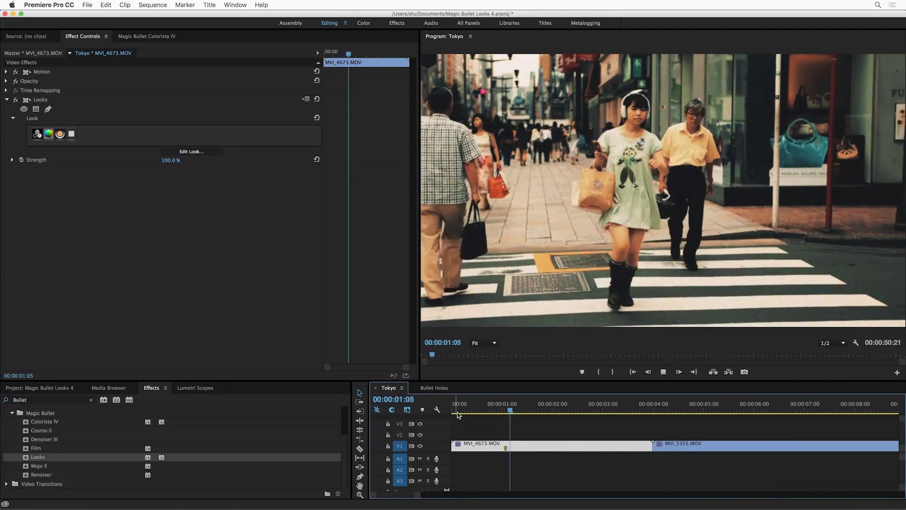